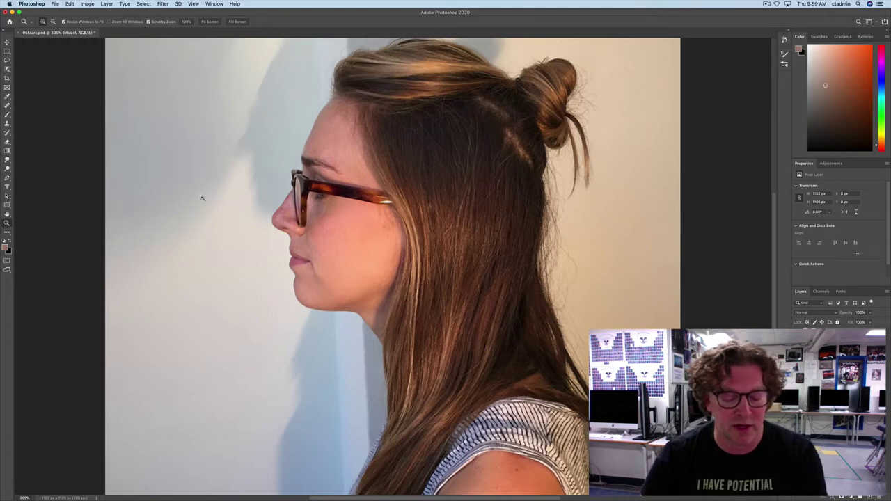
Step: Start a Save As and rename the file to 06Working
click(54, 4)
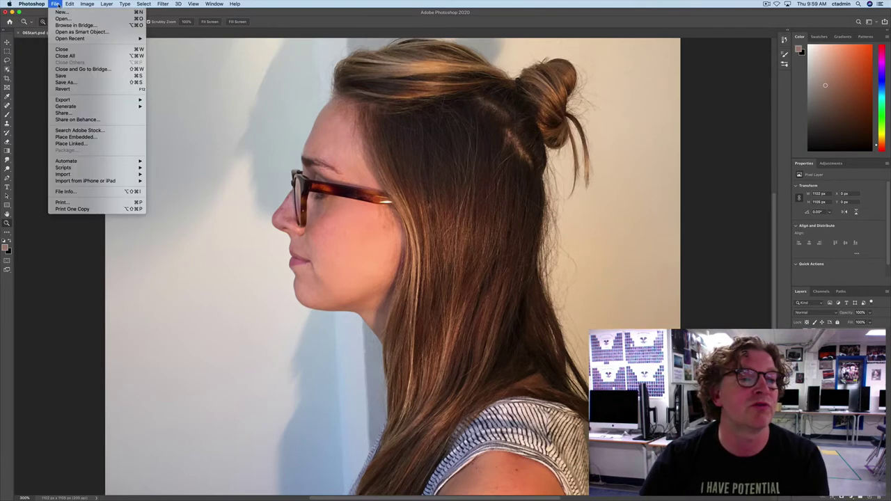
click(66, 82)
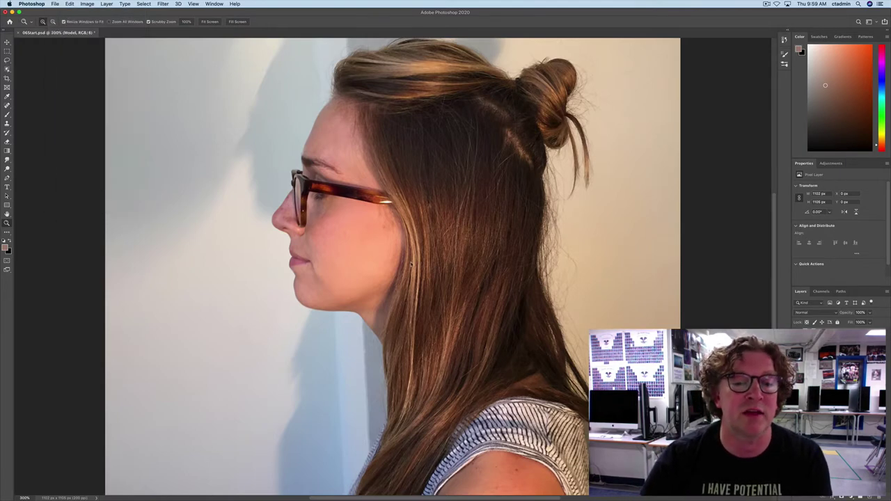
click(423, 82)
drag(419, 82, 431, 82)
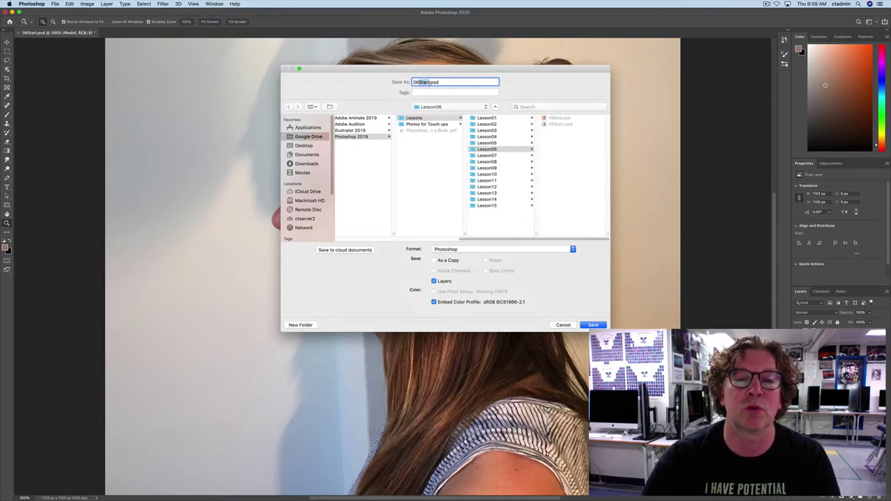
text(Working)
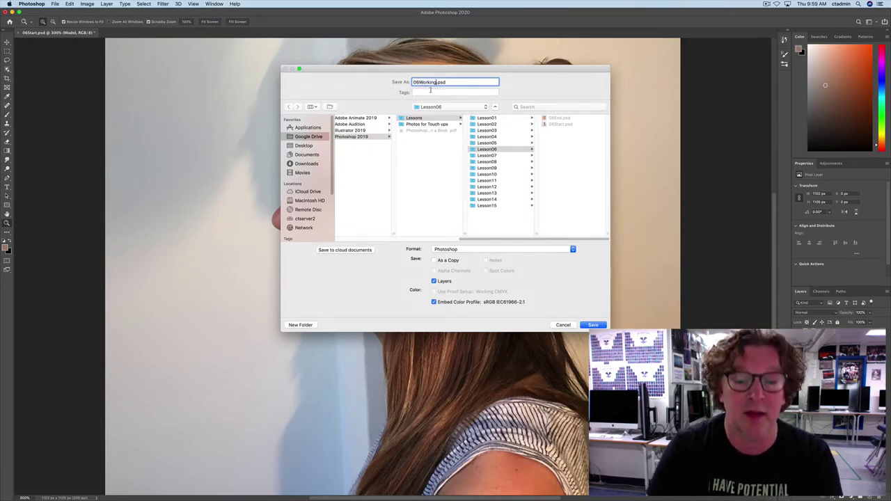
Step: Create a new folder named Photoshop 2 in Documents > School iMac documents > Design
click(307, 154)
click(369, 124)
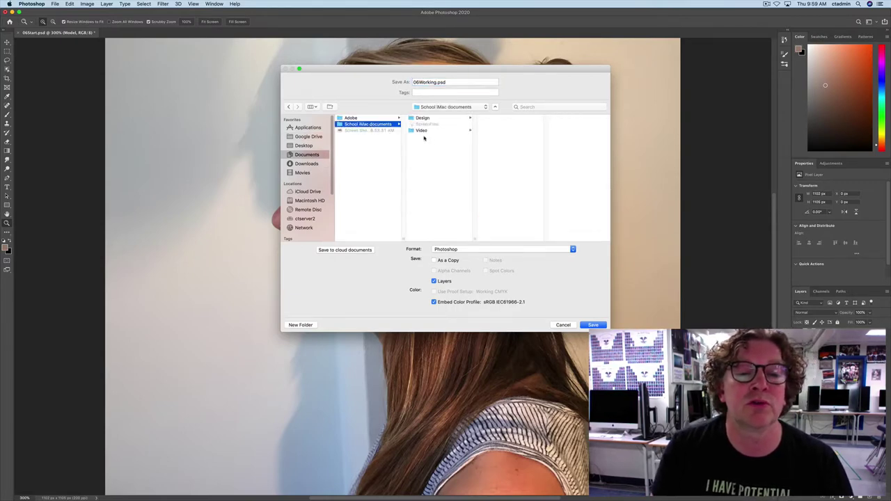
click(433, 118)
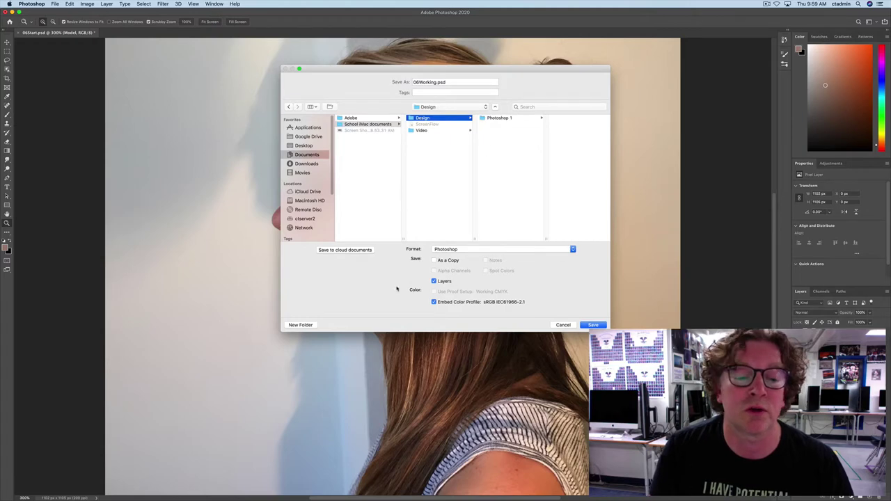
click(300, 324)
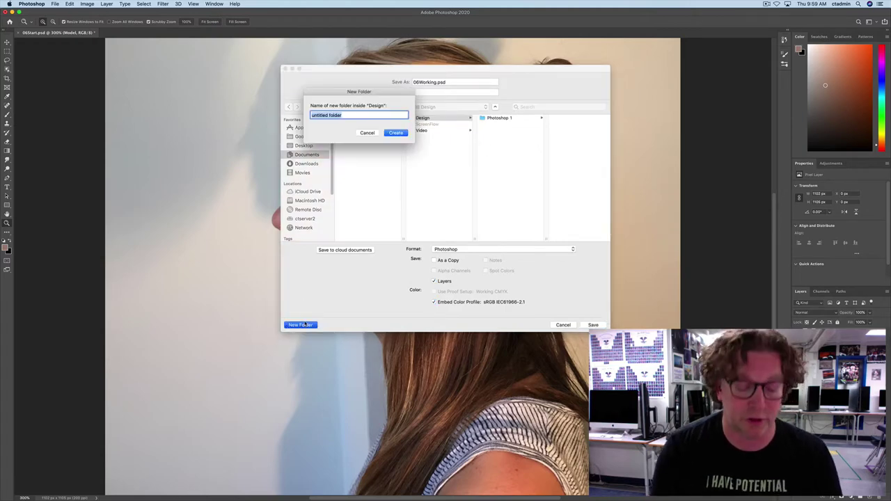
text(Photoshop 2)
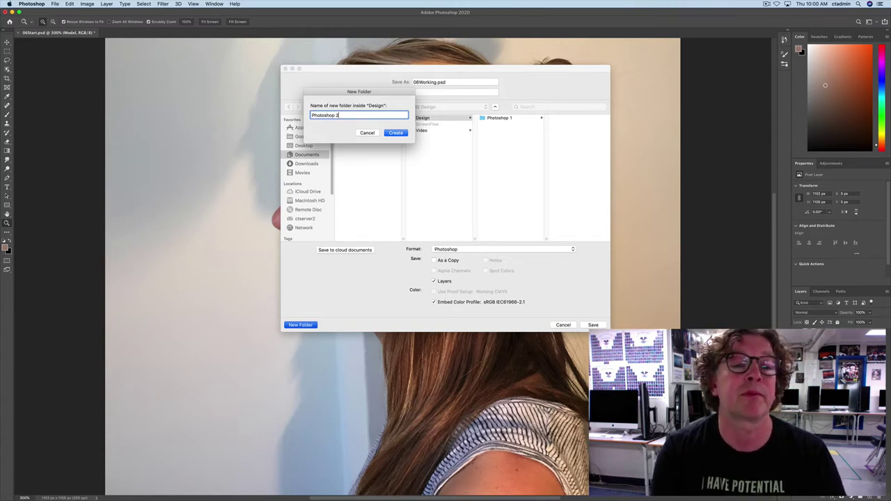
key(Return)
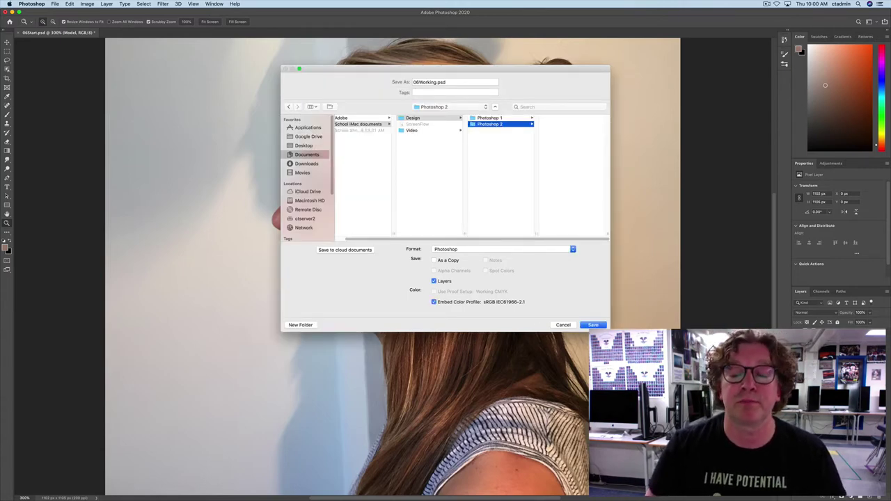
Step: Save 06Working.psd there in Photoshop format and accept the format options
click(439, 250)
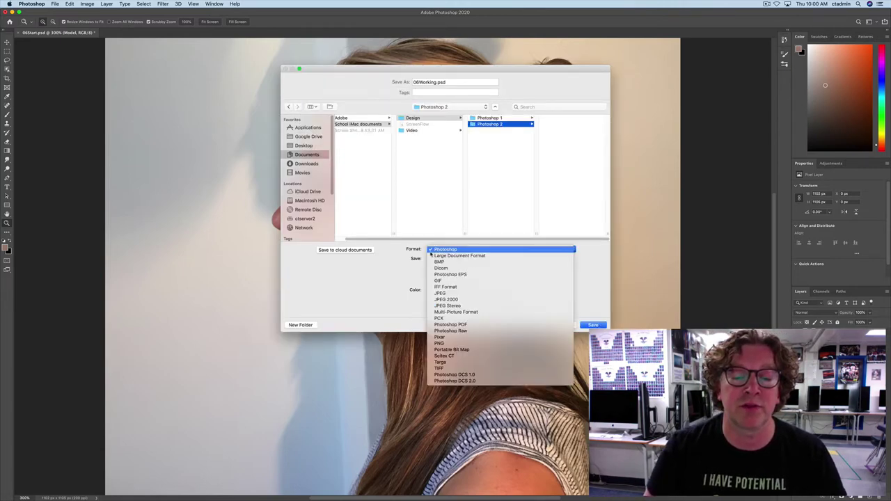
click(445, 250)
key(Return)
click(535, 236)
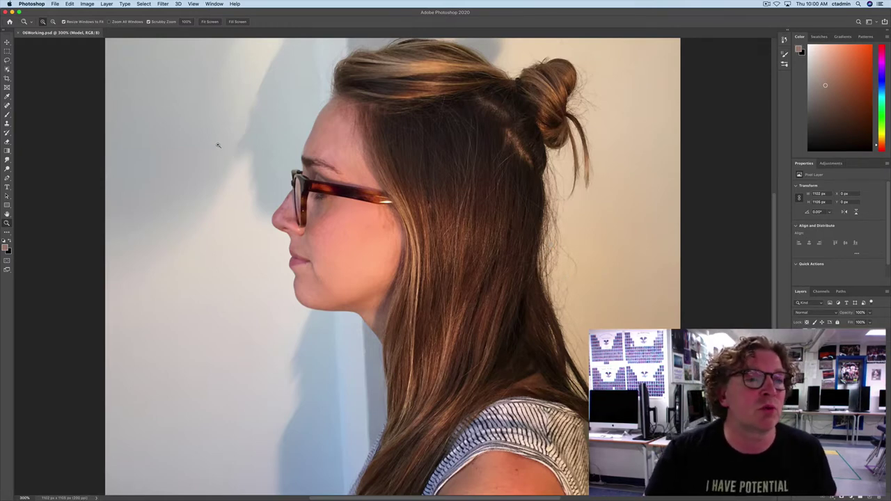
Step: Open Select and Mask and run Select Subject to grab the woman's profile, hair and glasses
click(145, 4)
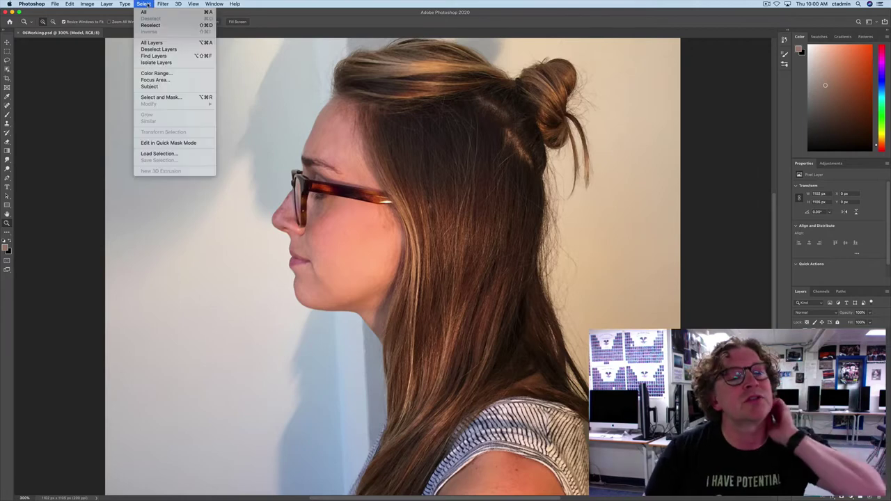
click(159, 97)
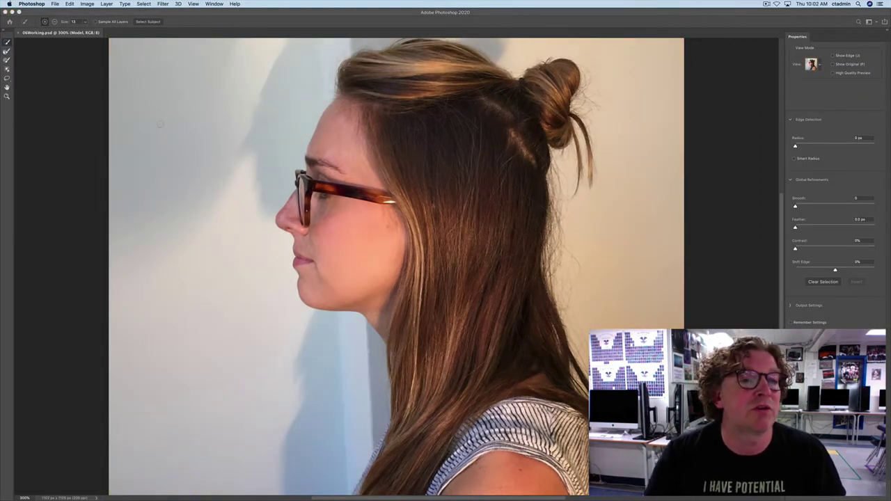
click(141, 22)
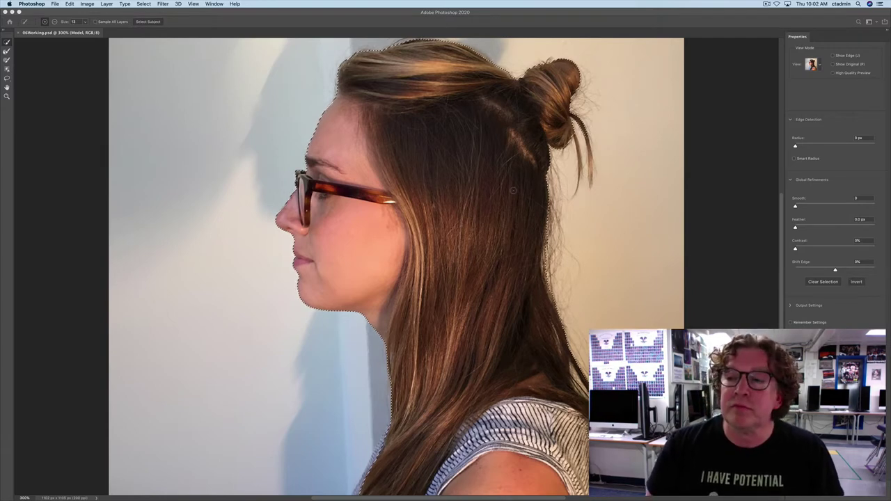
click(818, 64)
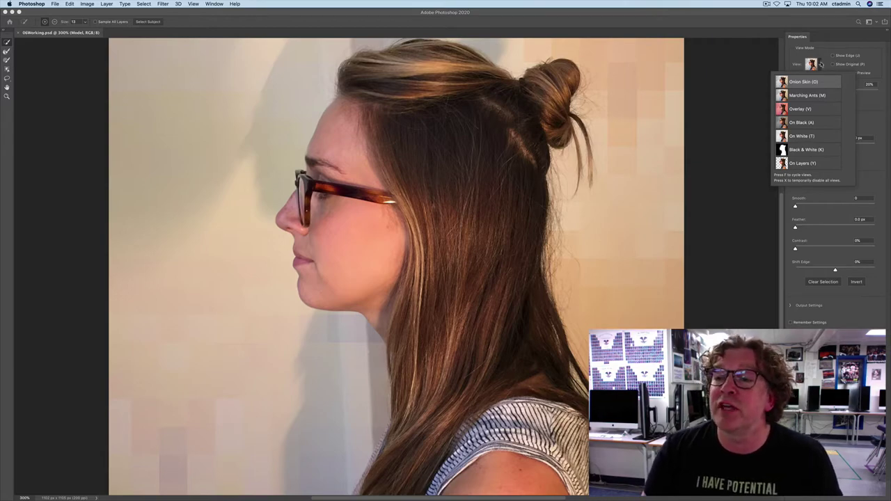
click(821, 65)
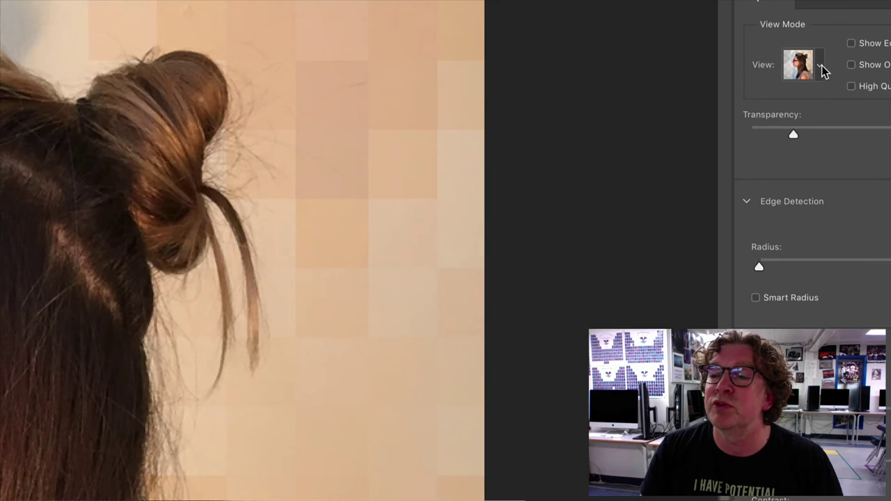
click(820, 68)
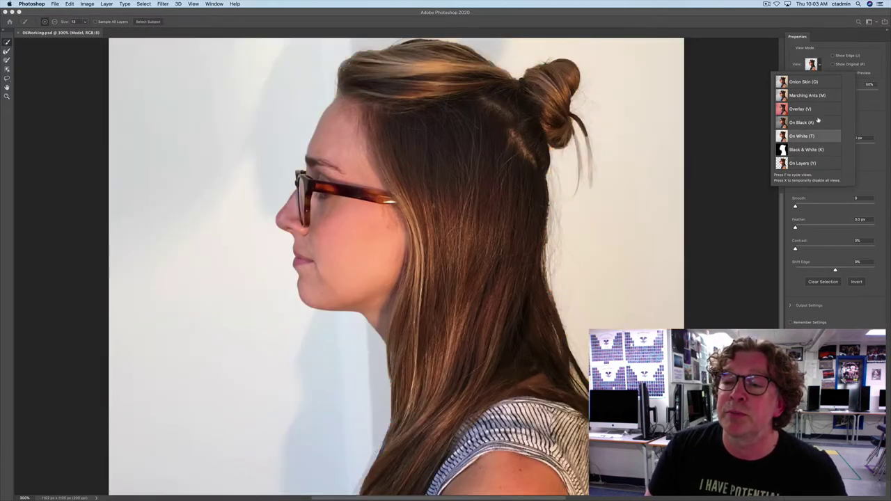
click(824, 83)
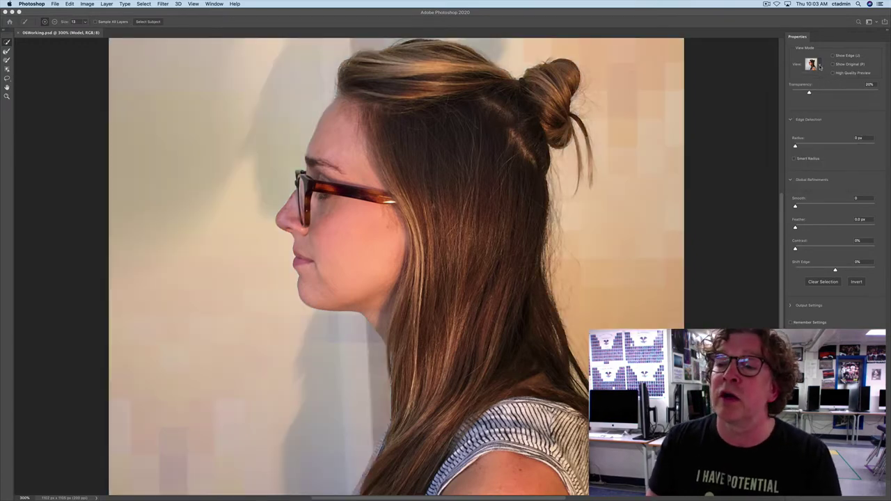
click(819, 65)
click(807, 96)
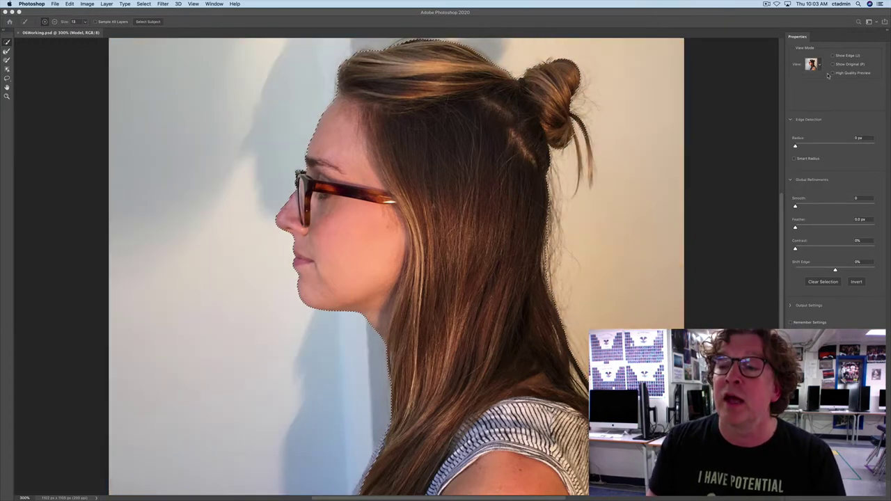
click(820, 66)
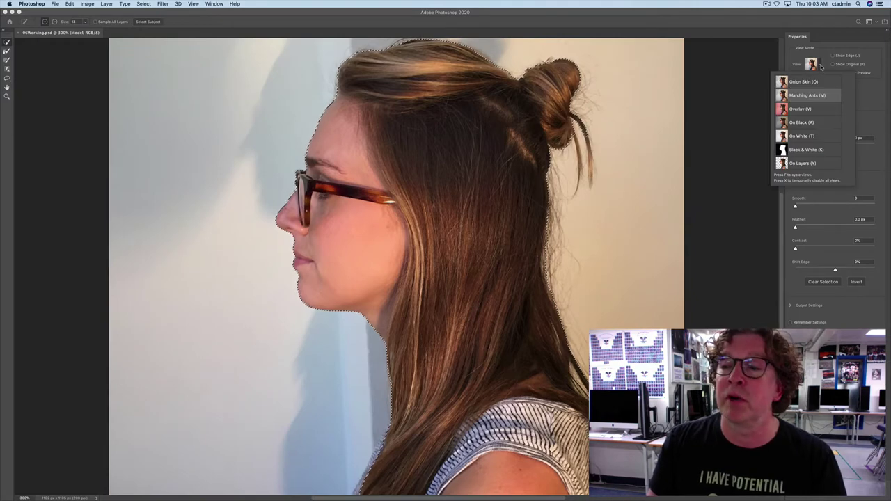
click(819, 66)
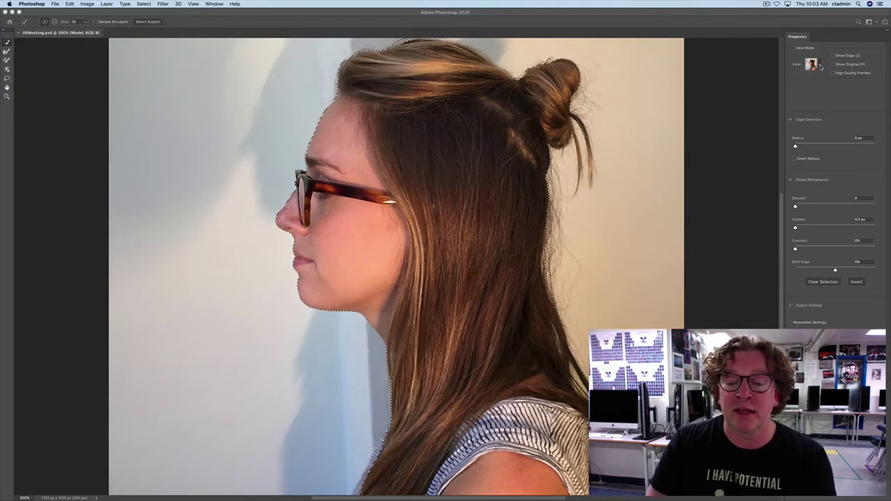
click(819, 65)
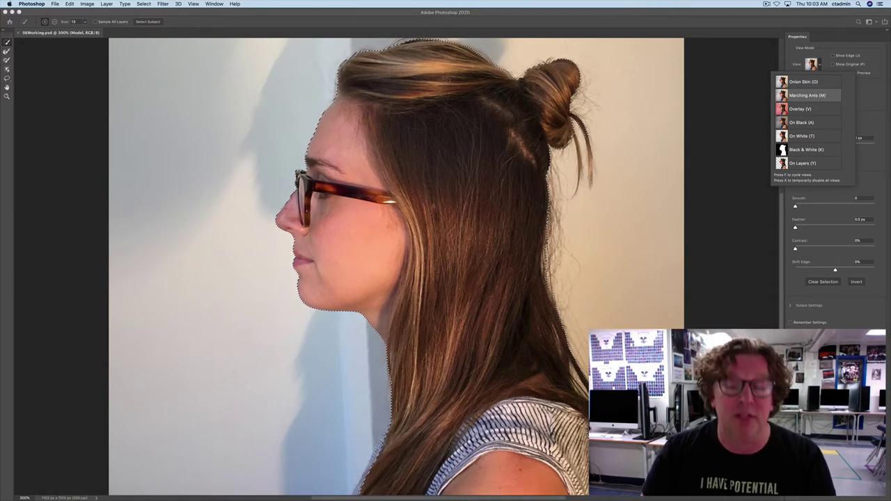
Step: Pan down to the shoulder and zoom to about 918% on the hair ends
drag(460, 75, 408, 124)
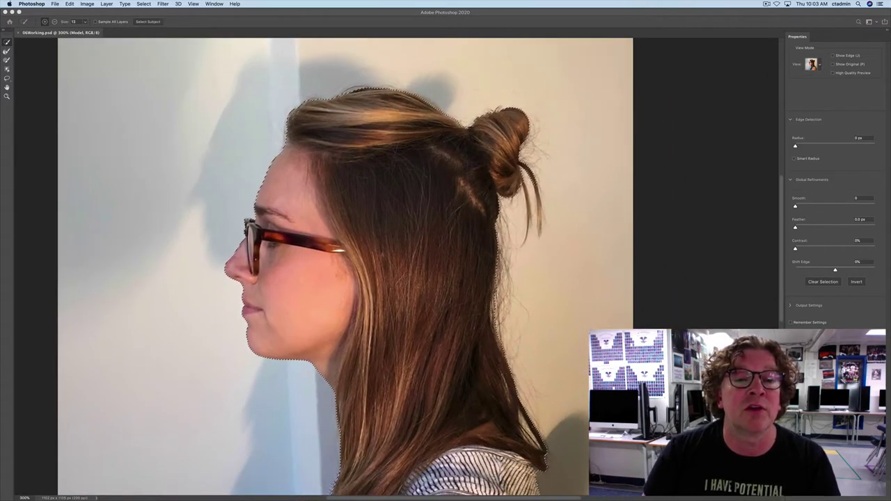
drag(498, 397, 489, 267)
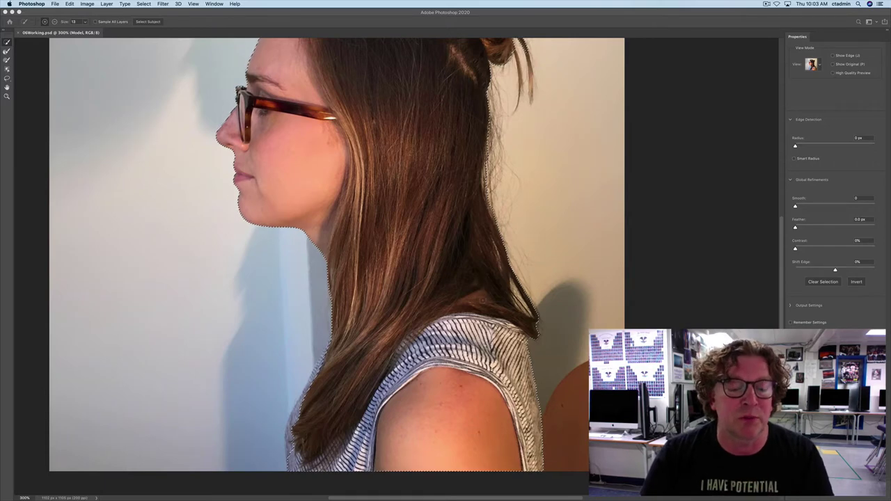
drag(338, 379, 402, 367)
key(z)
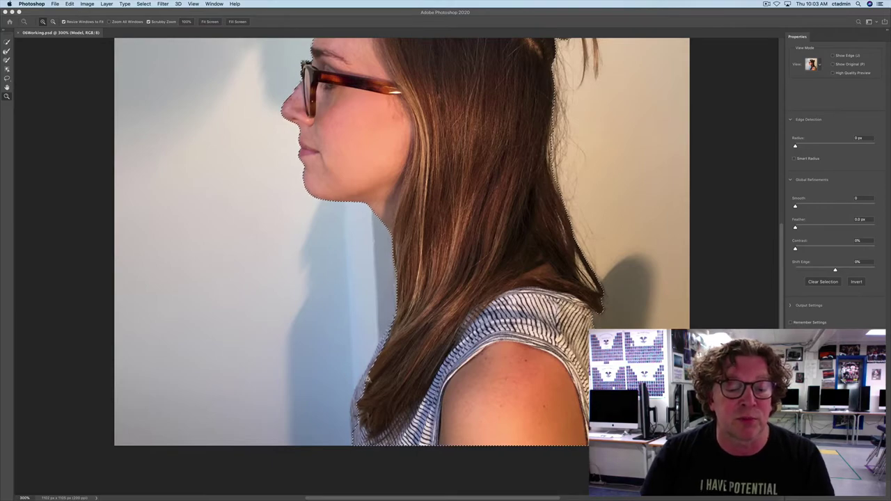
drag(390, 381, 417, 317)
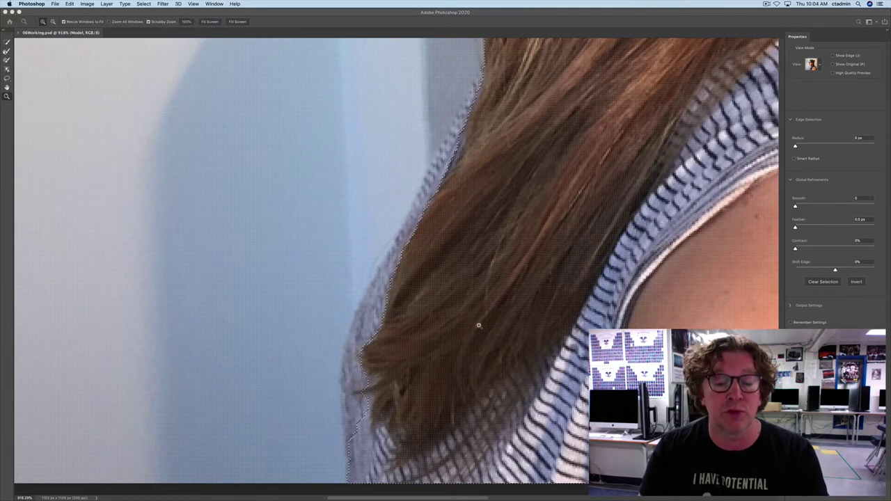
Step: Brush along the hair edge so the selection drops the wall patch beside the hair
click(7, 41)
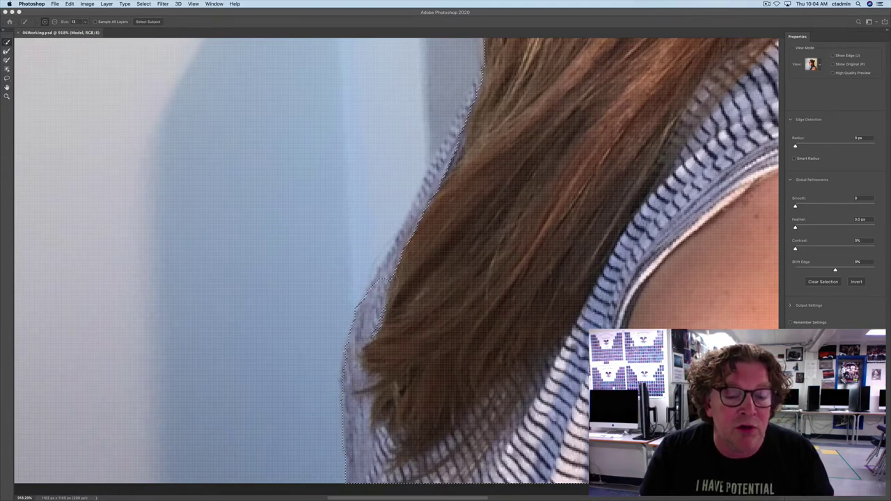
mouse_move(362, 300)
mouse_down()
mouse_move(390, 317)
mouse_move(405, 226)
mouse_move(422, 197)
mouse_up()
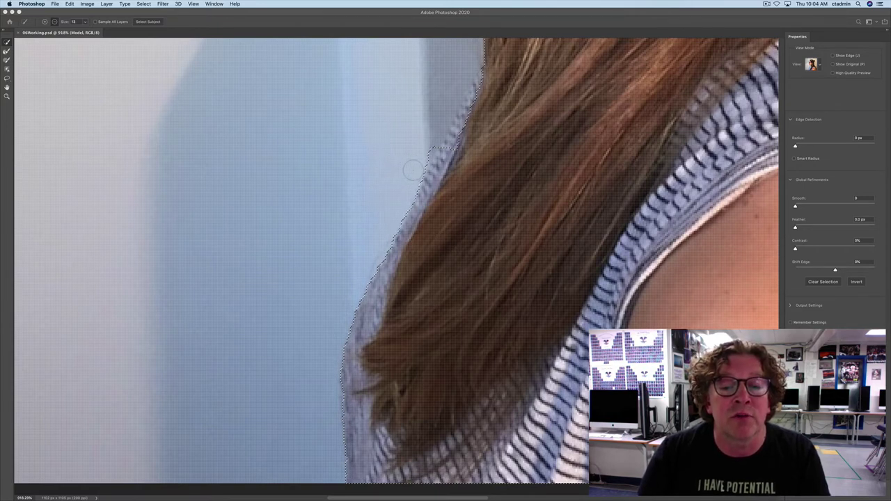
drag(413, 168, 429, 142)
key(alt)
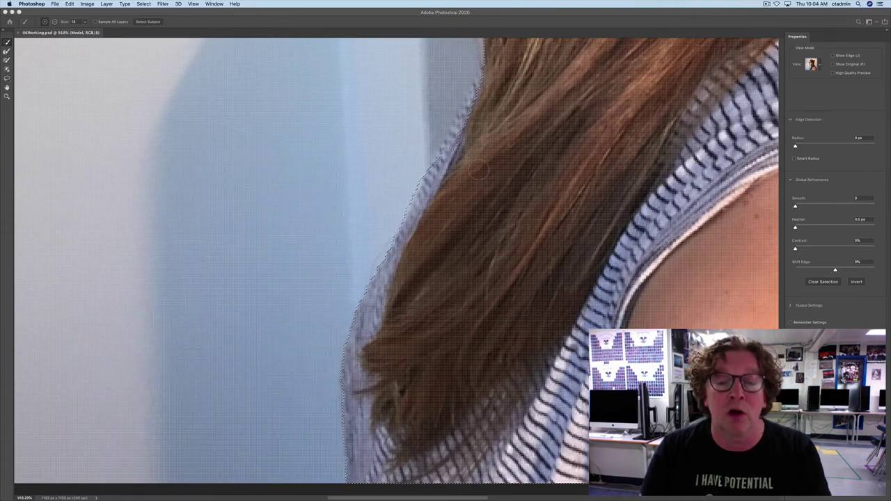
Step: Add the grey strip left of the hair to the selection, then remove it again
scroll(478, 171, up, 3)
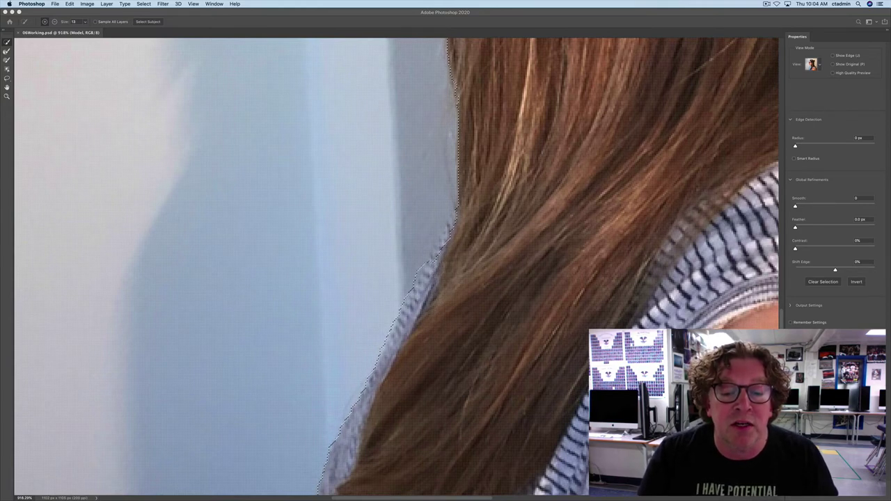
click(426, 230)
alt+click(401, 264)
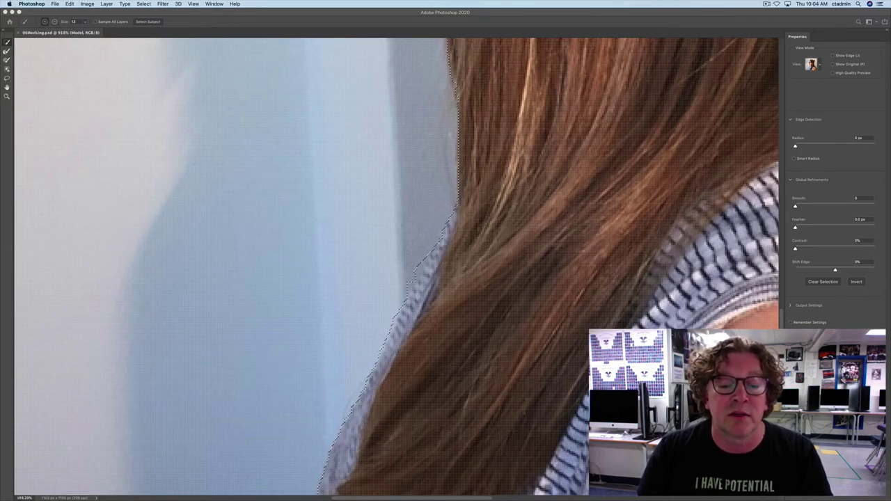
Step: Pan up and right to bring the hair bun and loose strands into view
scroll(446, 246, up, 5)
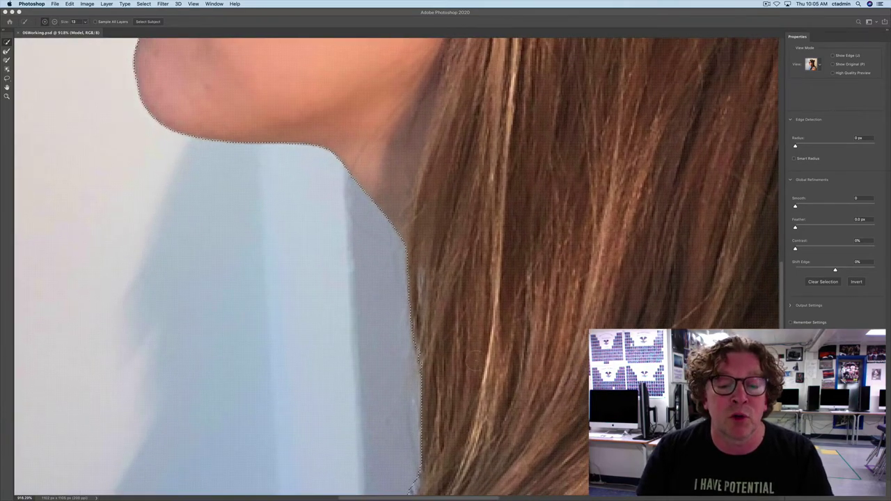
scroll(445, 245, up, 10)
scroll(446, 245, up, 10)
scroll(452, 359, up, 2)
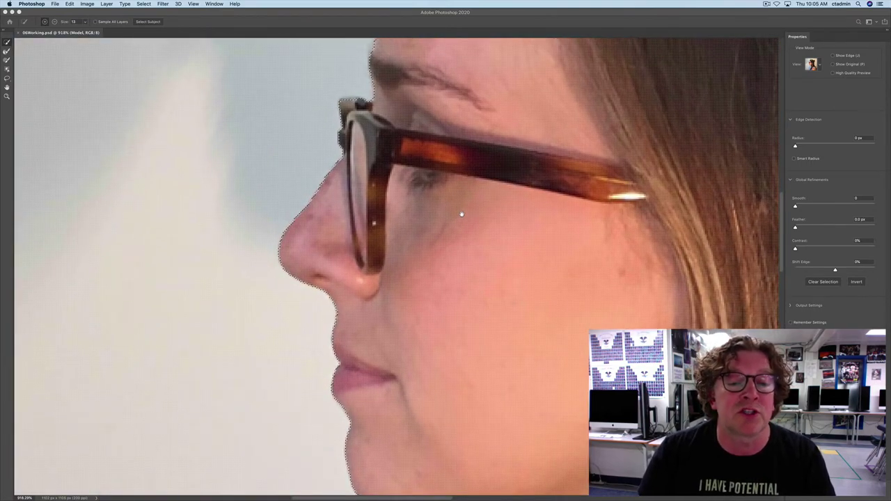
scroll(381, 376, up, 6)
scroll(380, 377, right, 2)
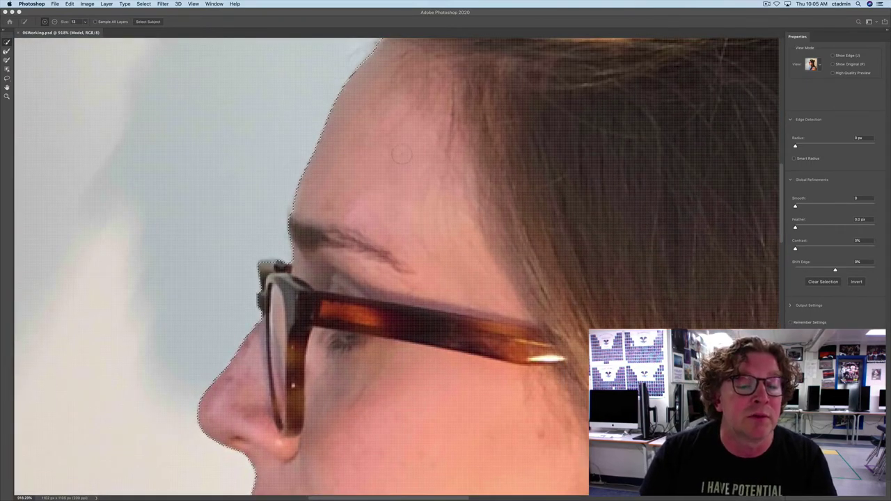
scroll(402, 161, up, 6)
scroll(412, 214, up, 5)
scroll(408, 159, right, 3)
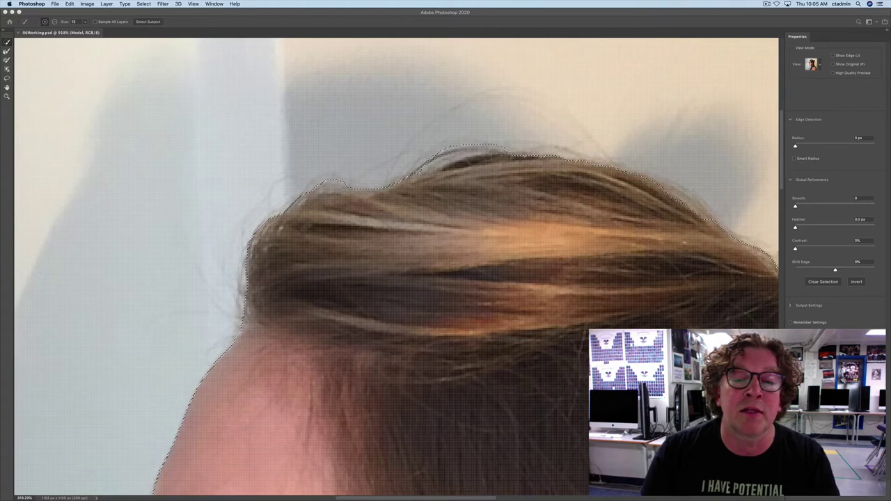
scroll(483, 213, right, 5)
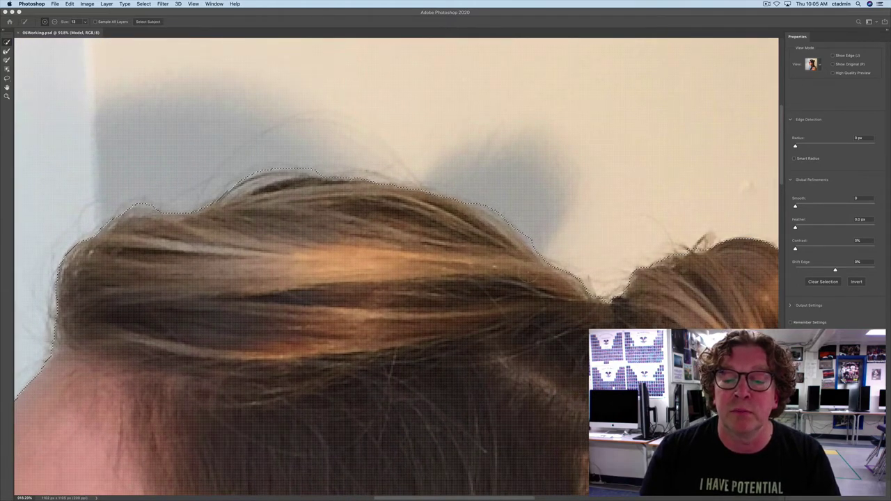
drag(582, 313, 377, 302)
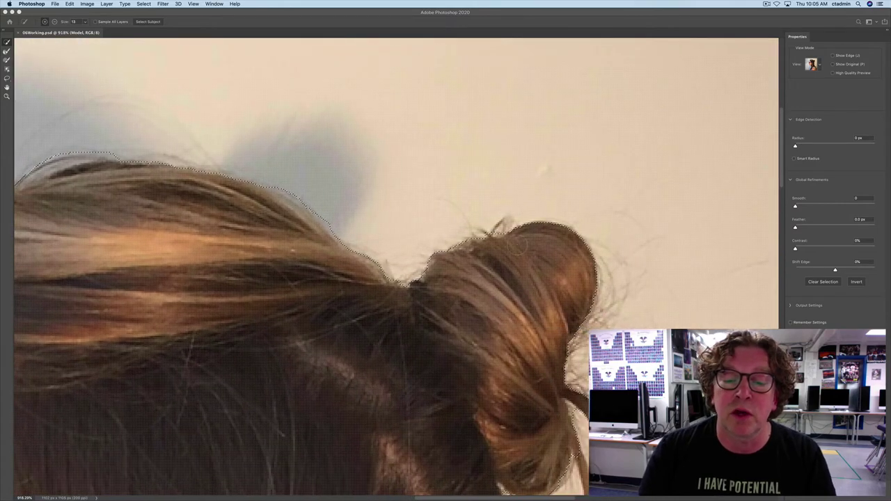
drag(519, 307, 453, 149)
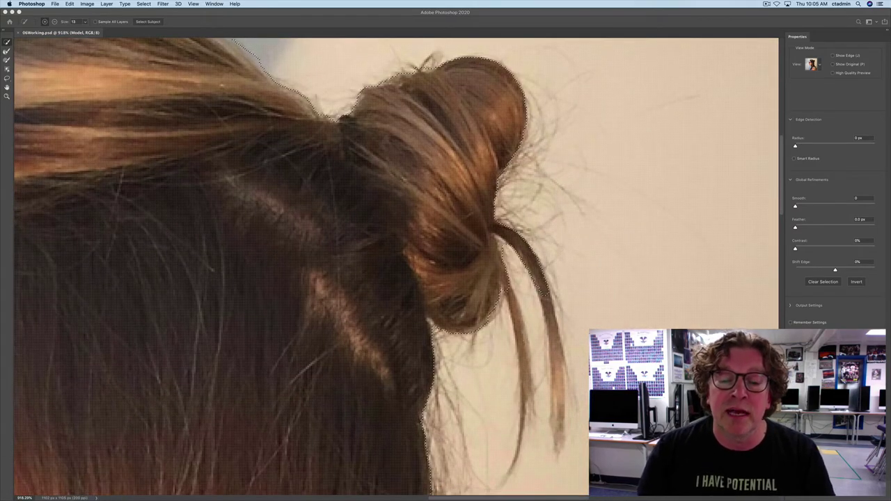
drag(468, 278, 329, 215)
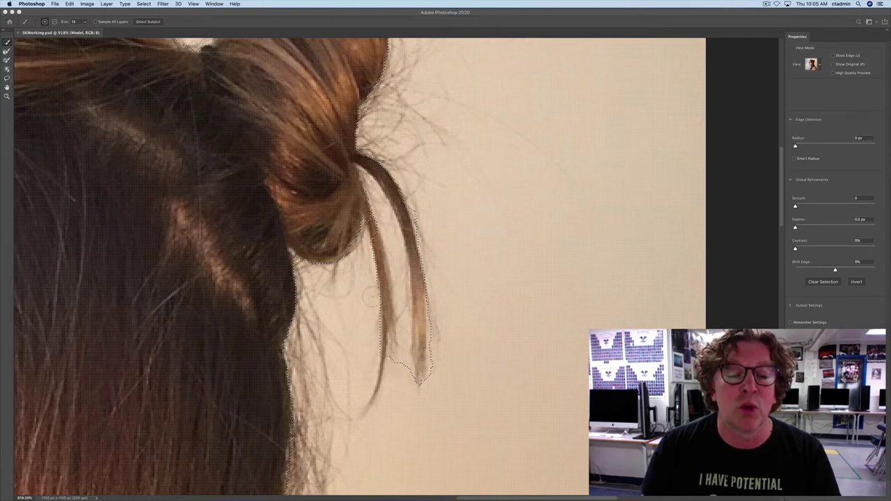
Step: Undo to take the hanging strand out of the selection, then inspect the edge around the profile
key(super+z)
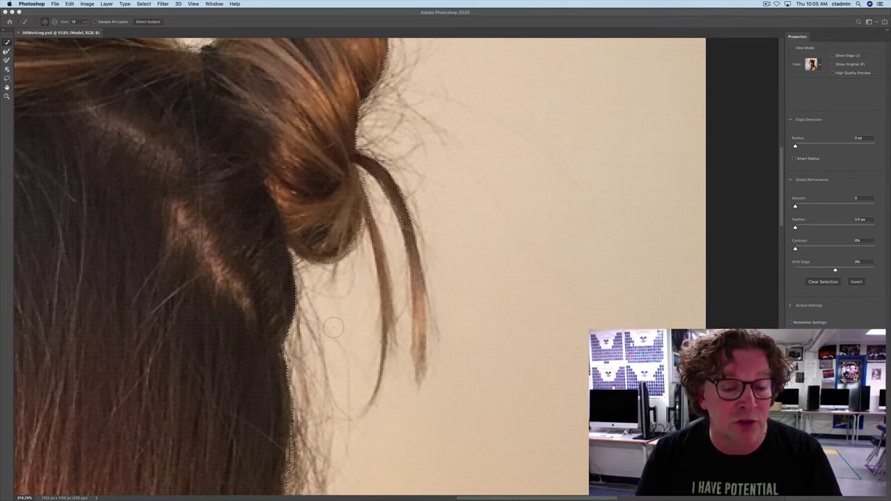
scroll(333, 327, down, 5)
scroll(333, 328, left, 2)
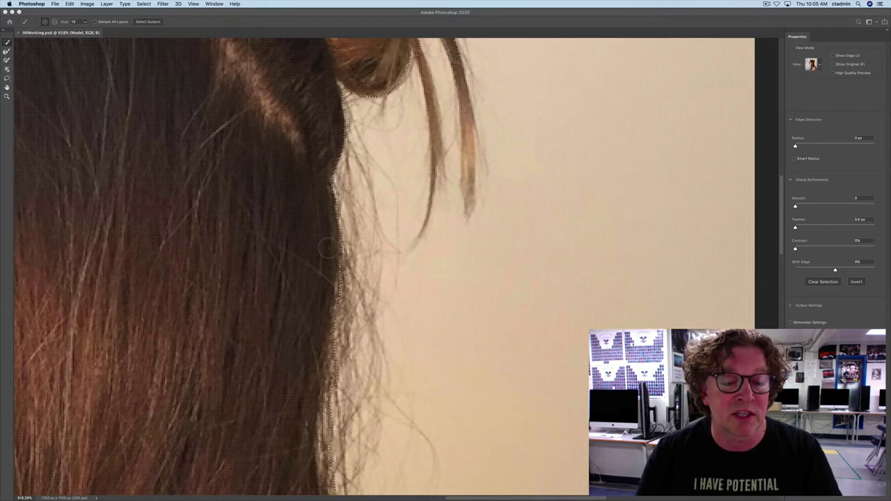
scroll(313, 316, down, 4)
scroll(313, 316, left, 1)
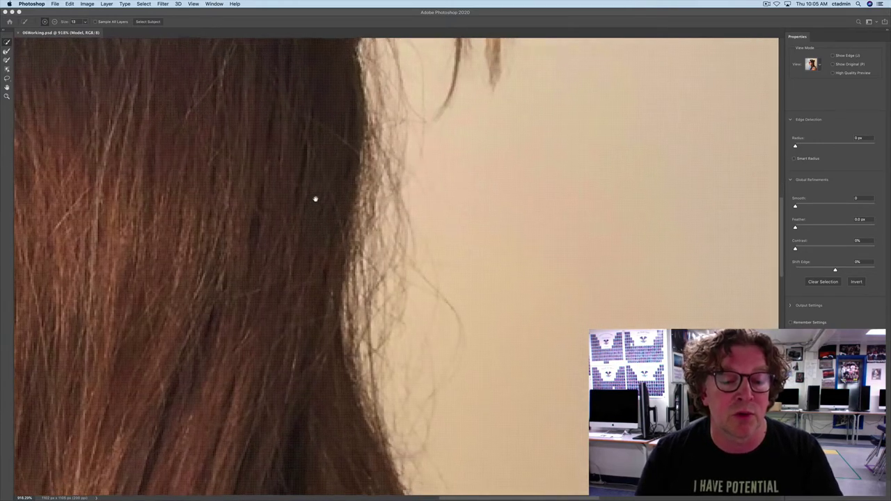
scroll(298, 275, down, 3)
scroll(299, 274, right, 1)
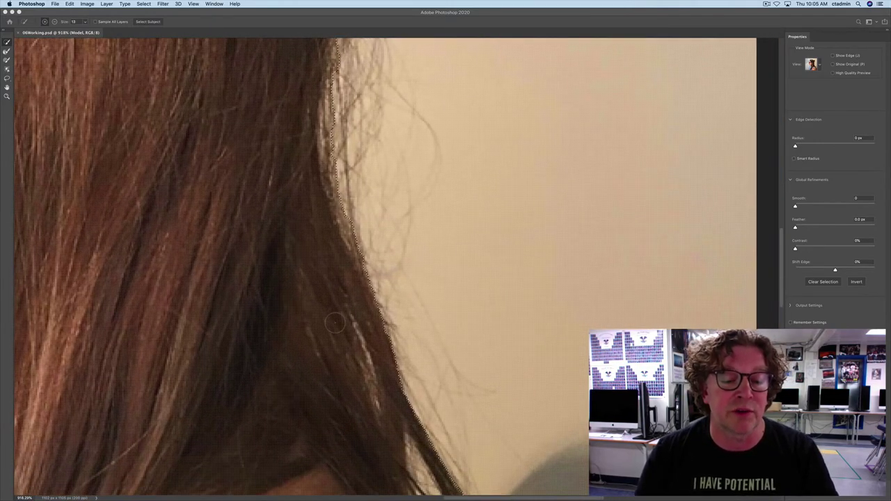
scroll(339, 348, down, 7)
scroll(339, 347, right, 2)
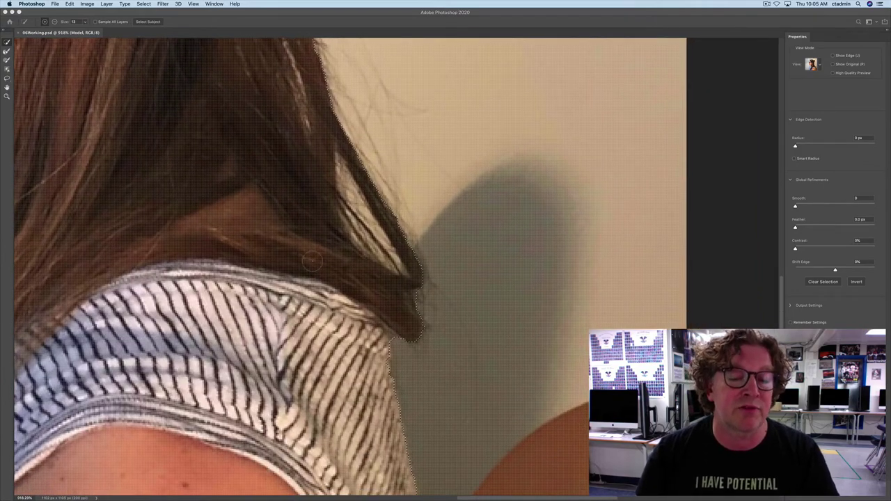
scroll(333, 359, down, 7)
scroll(333, 358, right, 2)
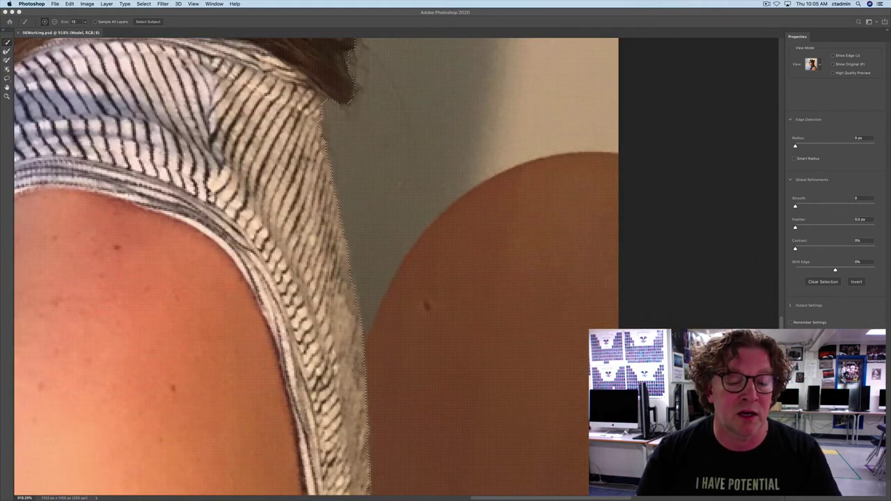
scroll(308, 296, down, 5)
scroll(308, 296, right, 1)
scroll(317, 252, up, 5)
scroll(317, 252, left, 2)
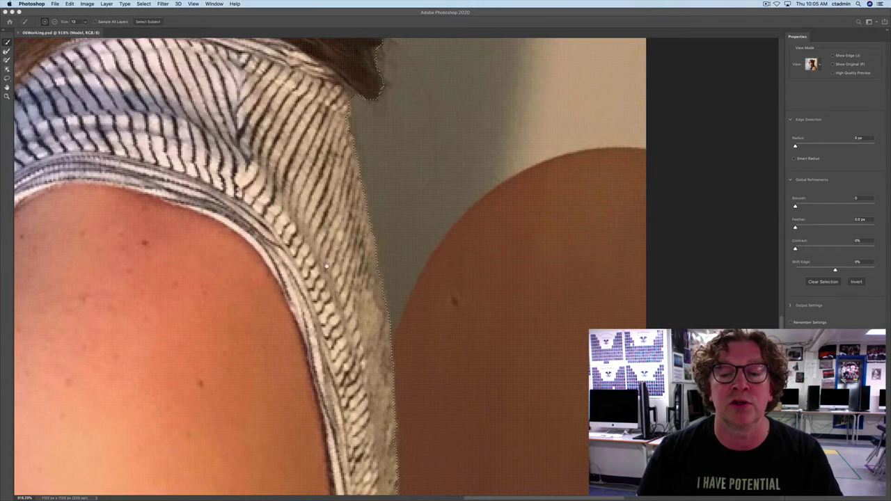
scroll(319, 252, up, 5)
scroll(319, 252, left, 2)
scroll(321, 132, up, 5)
scroll(320, 132, left, 1)
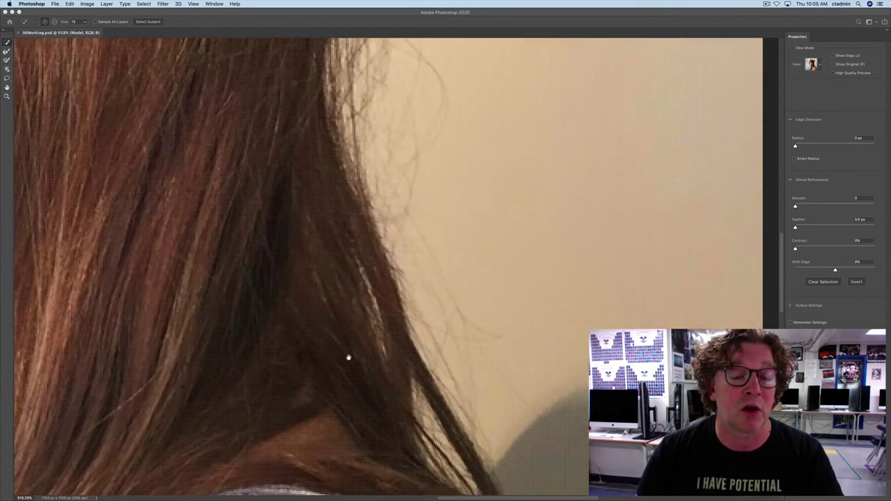
scroll(348, 357, up, 3)
scroll(294, 404, up, 3)
scroll(283, 125, right, 1)
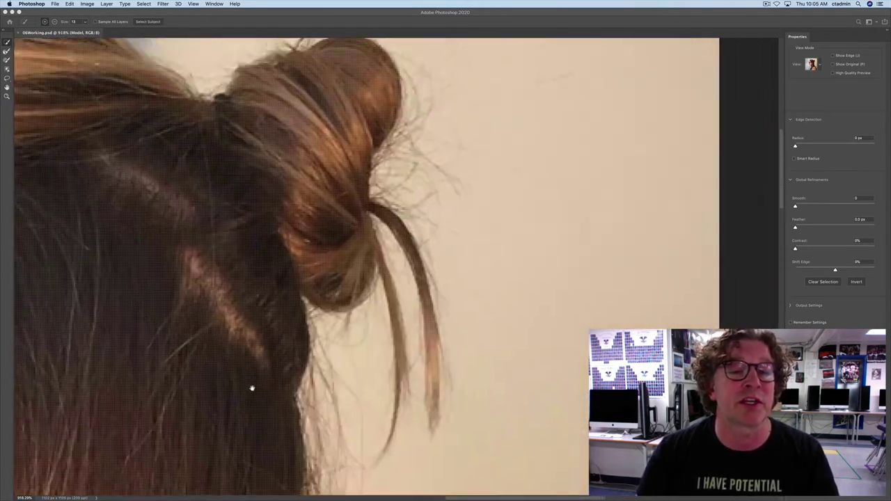
scroll(252, 390, up, 1)
scroll(292, 285, right, 2)
scroll(236, 202, down, 1)
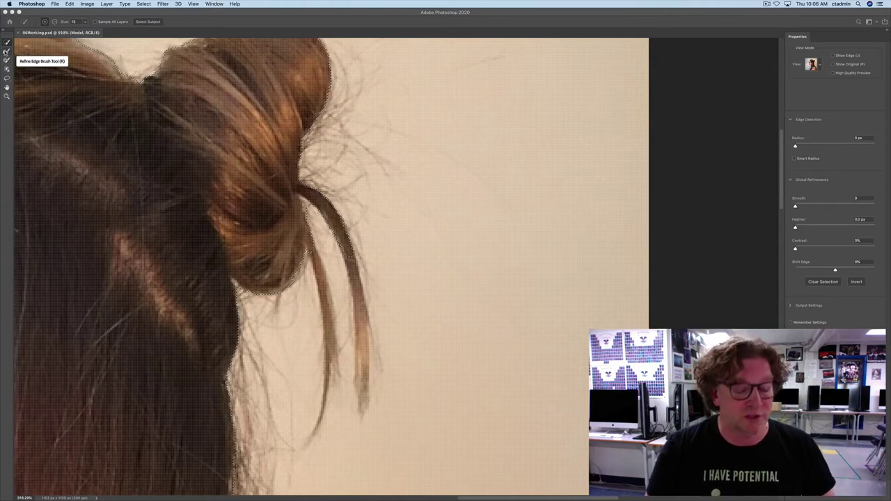
Step: Choose the Refine Edge Brush and resize it to a moderate size with ] and [
click(7, 52)
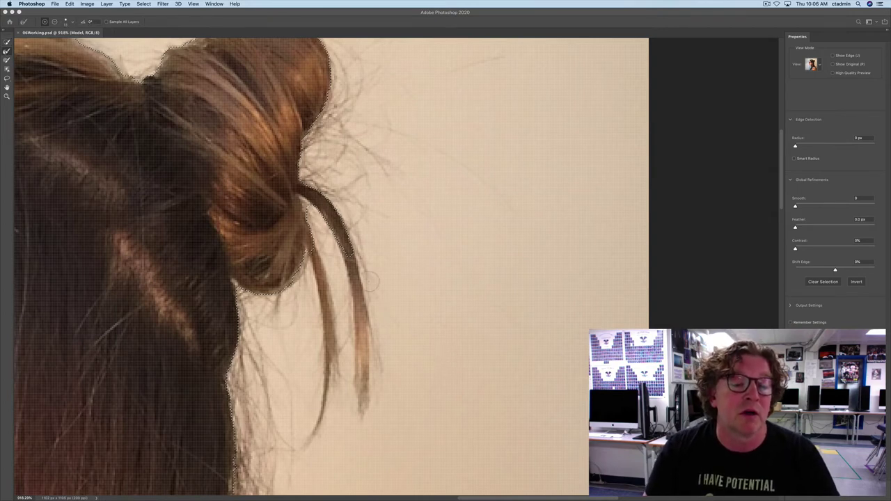
click(73, 23)
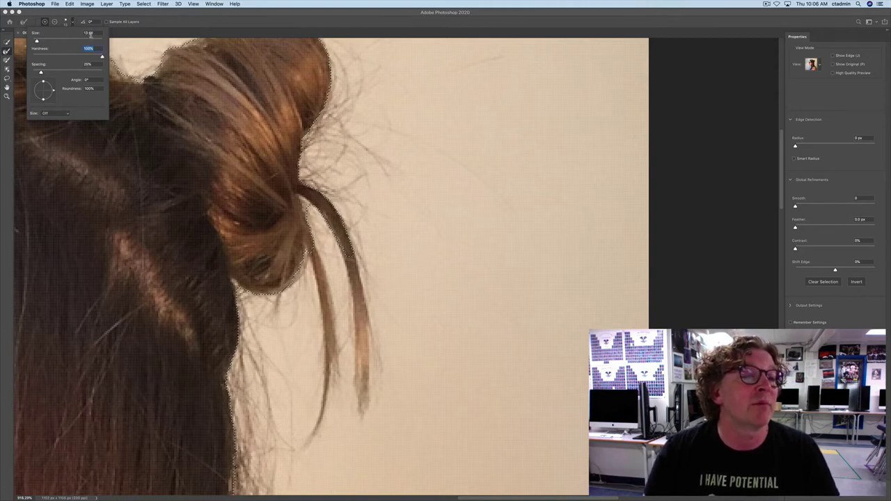
key(Return)
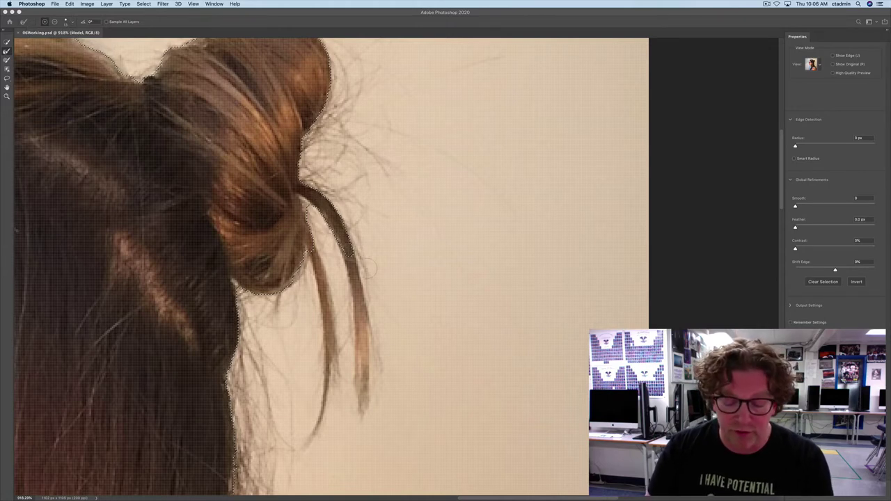
key(bracketright)
key(bracketright)
key(bracketright)
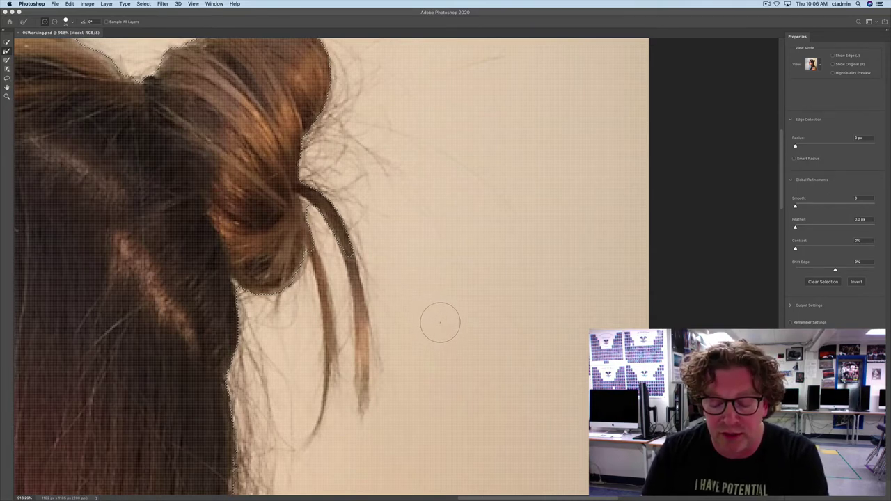
key(bracketright)
key(bracketright)
key(bracketright)
key(bracketright)
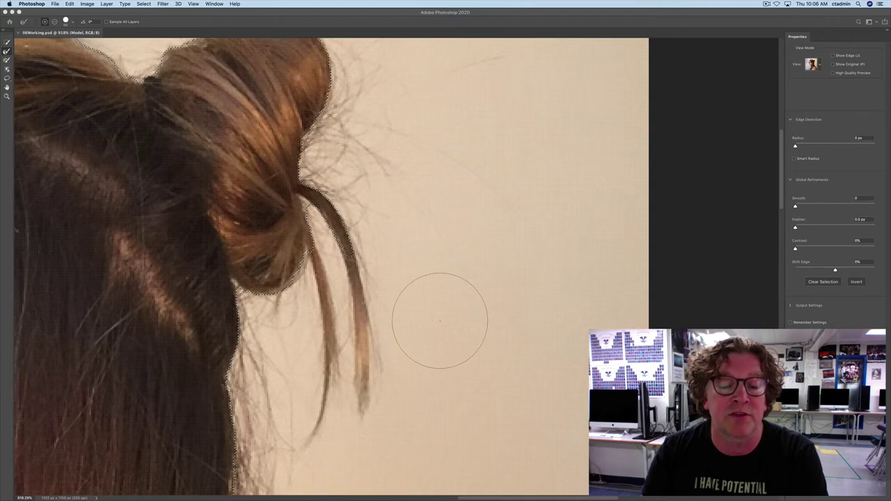
key(bracketleft)
key(bracketleft)
key(bracketleft)
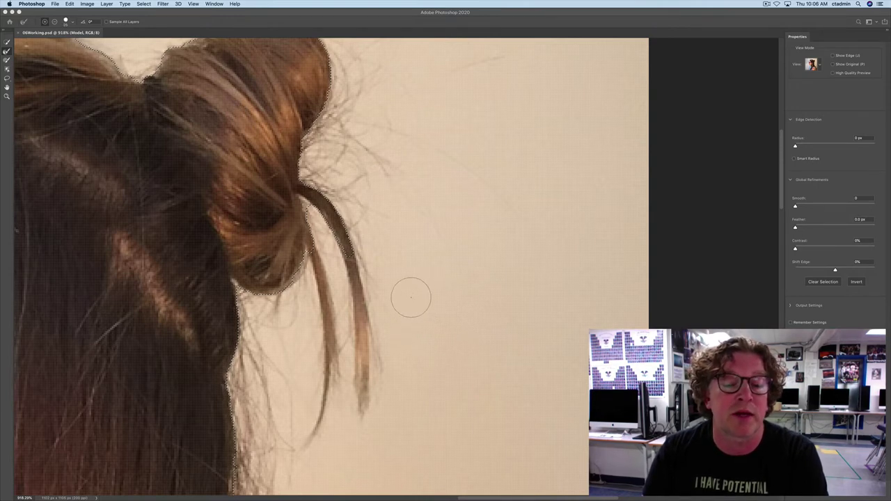
key(bracketleft)
key(bracketleft)
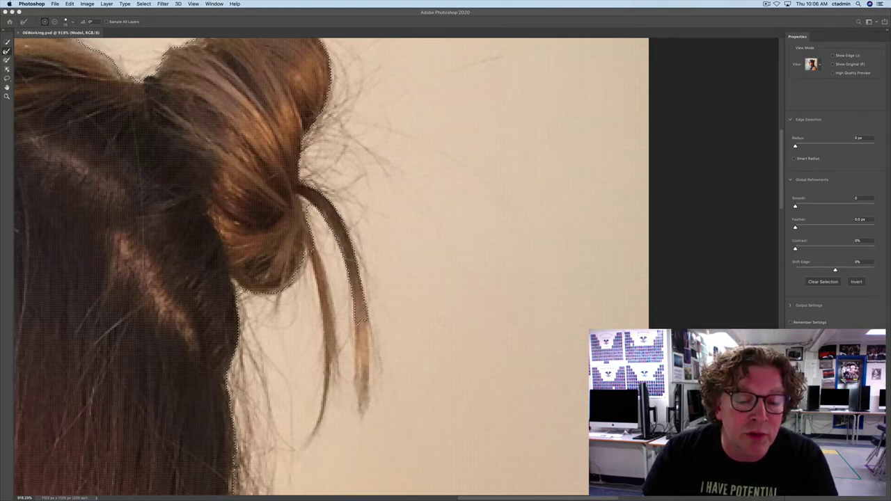
Step: Paint Refine Edge strokes down the tip of the outer hanging strand
drag(368, 403, 362, 361)
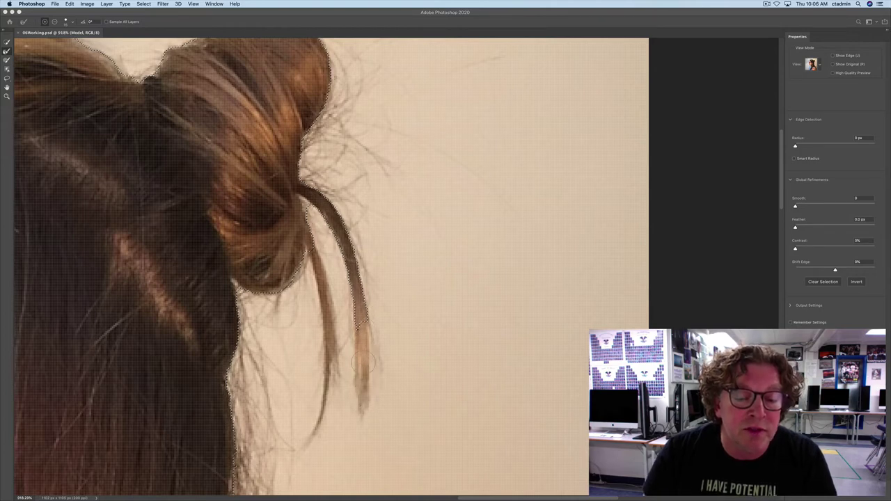
mouse_move(367, 403)
mouse_down()
mouse_move(360, 412)
mouse_move(363, 363)
mouse_up()
drag(365, 401, 364, 341)
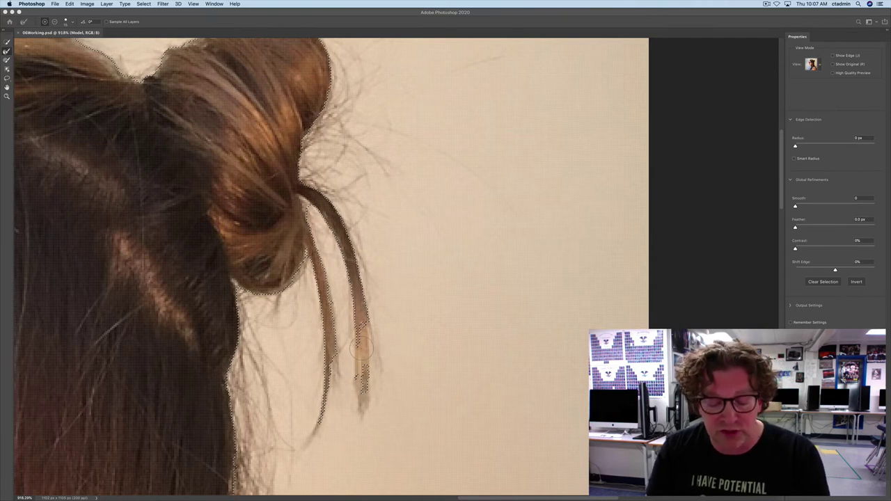
Step: Switch to the plain Lasso Tool and bring the strand tip and lower hair into view
key(l)
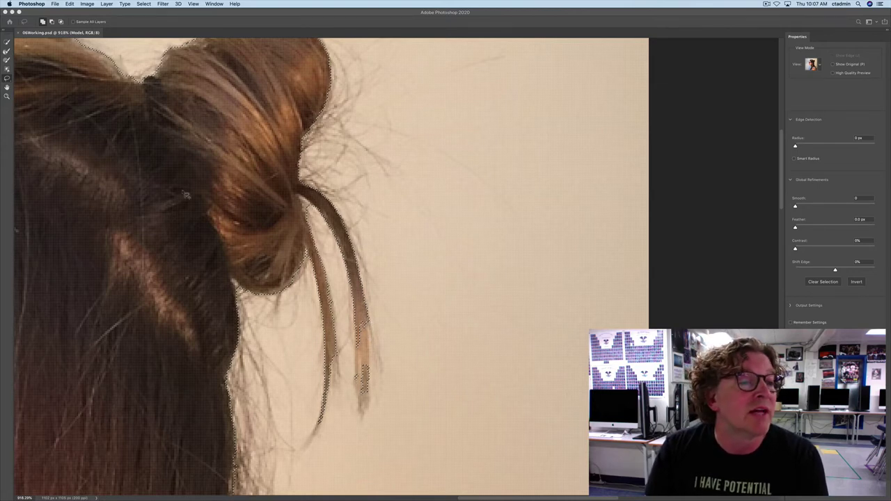
click(6, 79)
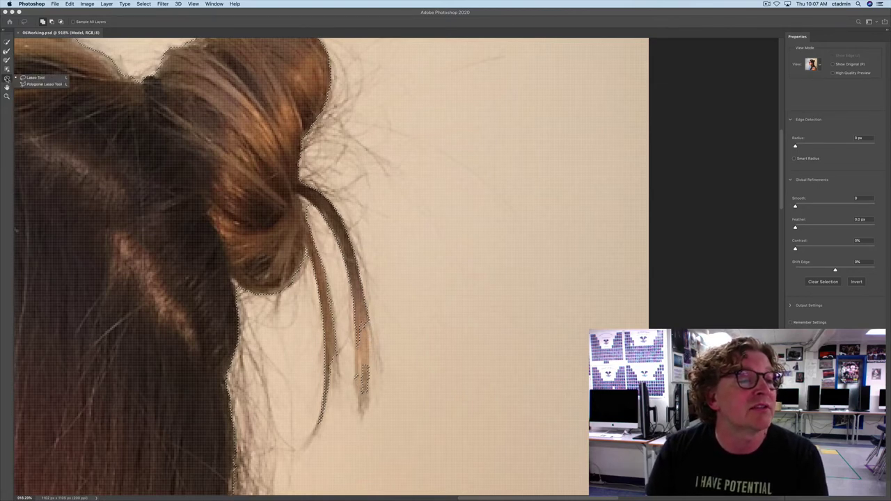
click(34, 77)
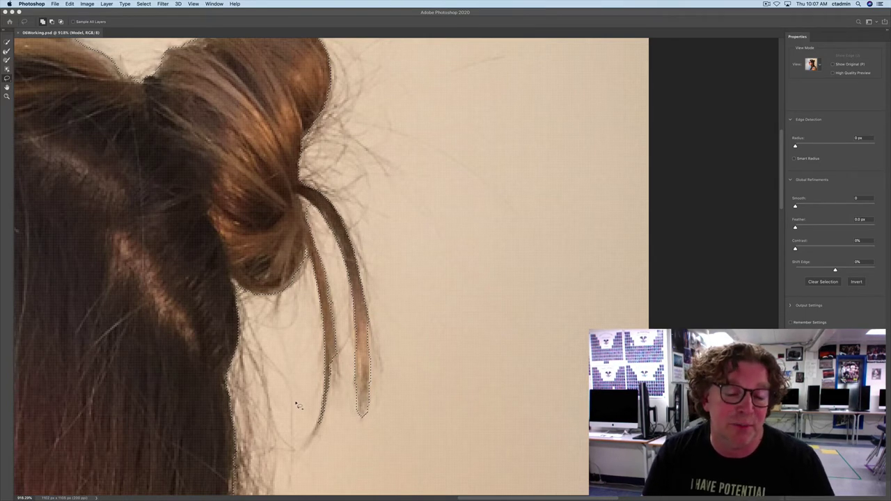
drag(284, 398, 324, 323)
Step: Switch to the Refine Edge Brush (R) and scroll down the hair edge toward the striped top
key(r)
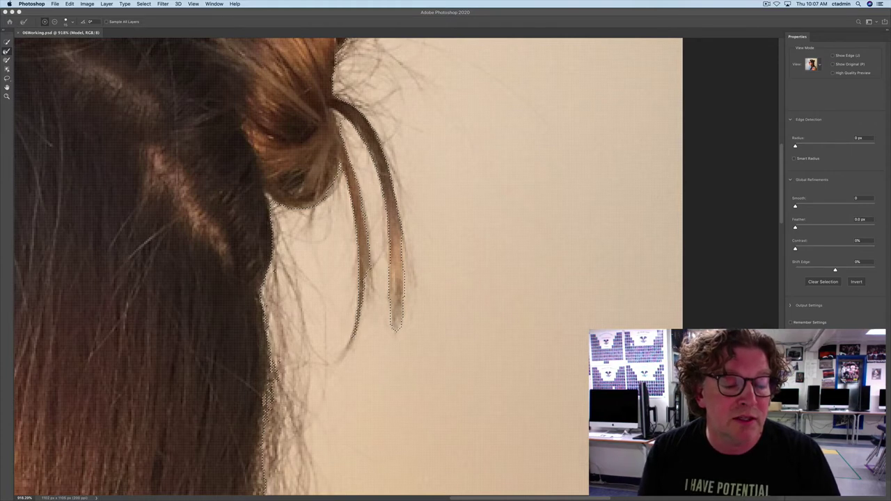
scroll(255, 349, down, 2)
scroll(255, 349, down, 5)
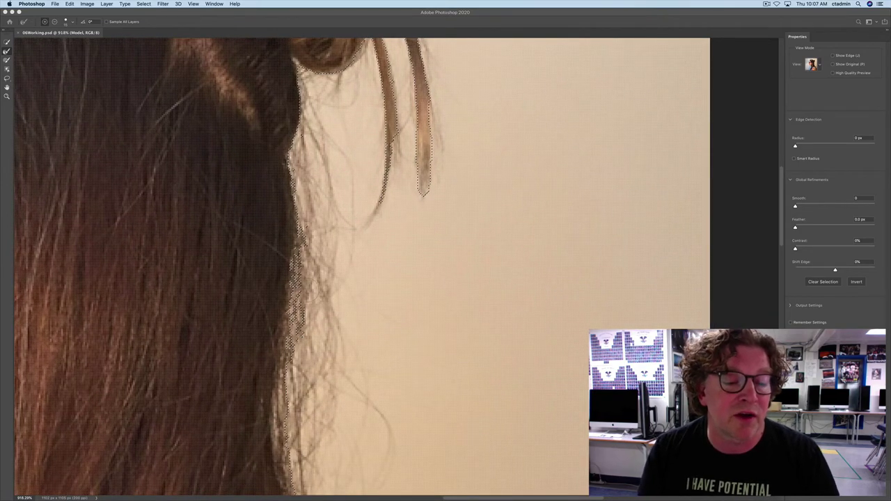
scroll(255, 258, down, 4)
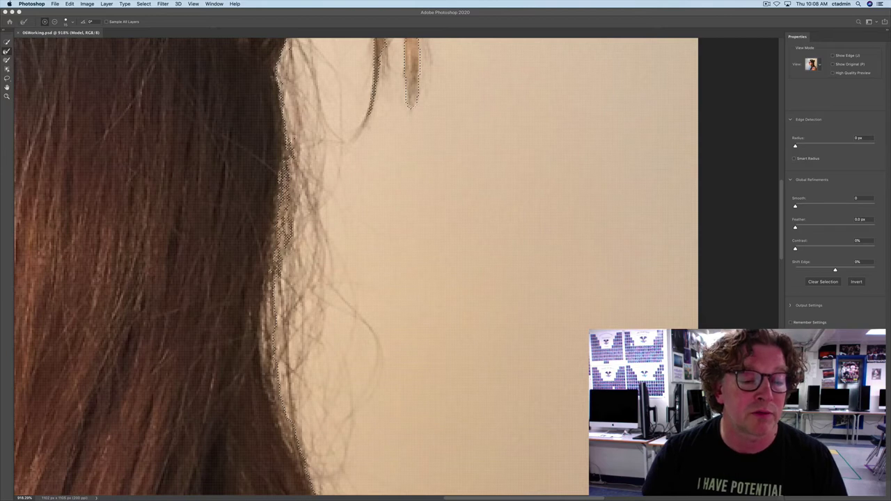
scroll(301, 262, down, 5)
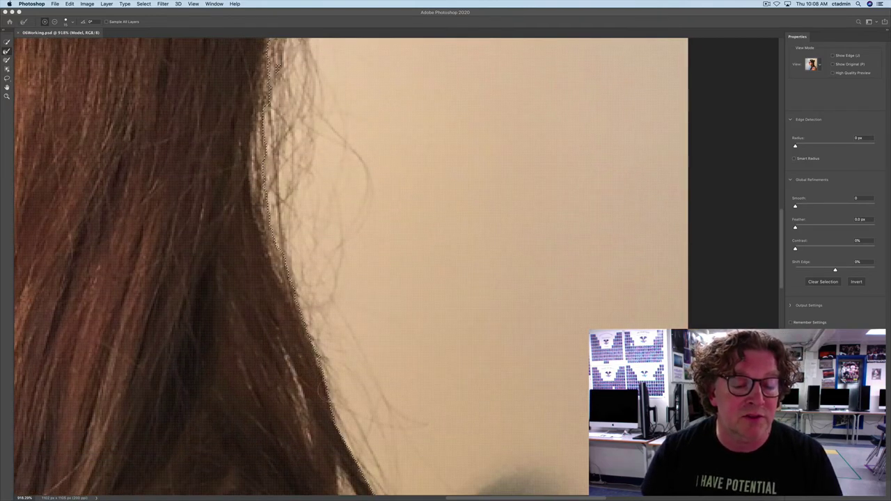
scroll(360, 276, down, 5)
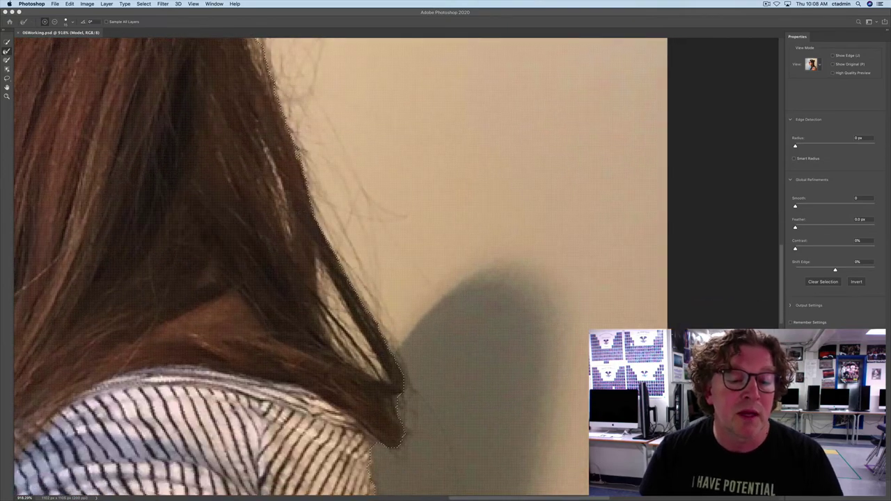
scroll(314, 306, down, 3)
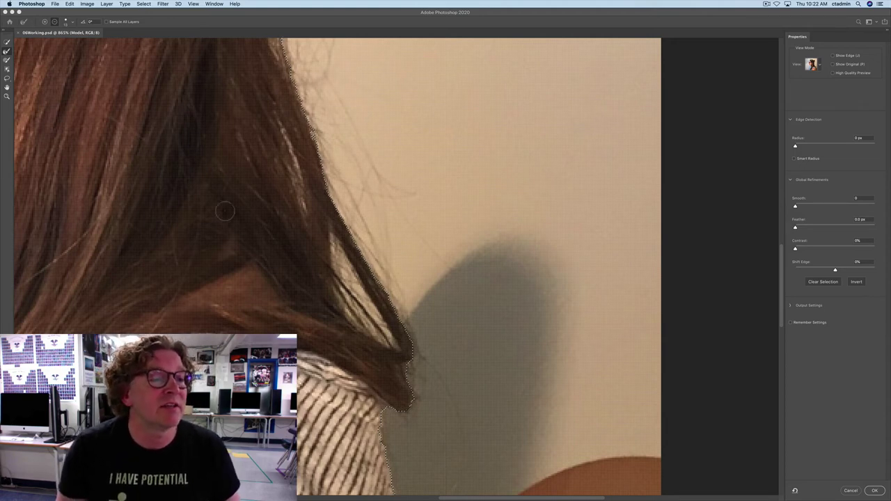
Step: Choose the Brush tool and set its hardness to 100%
click(7, 42)
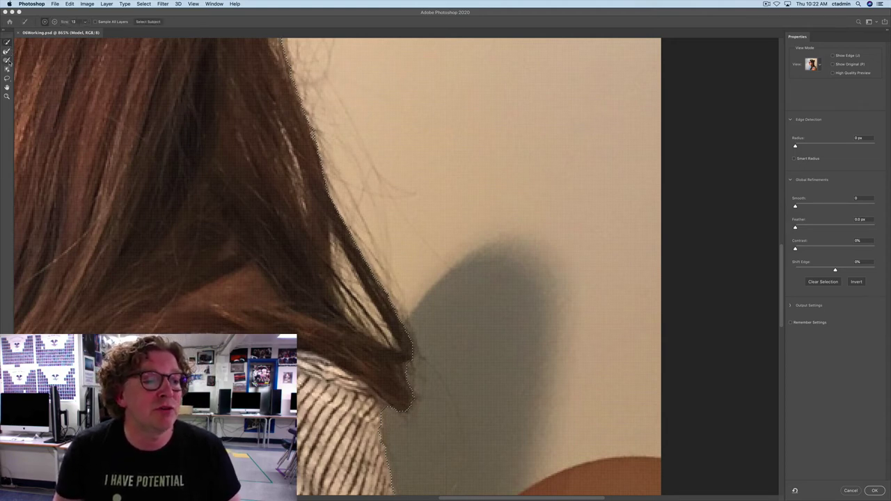
click(7, 52)
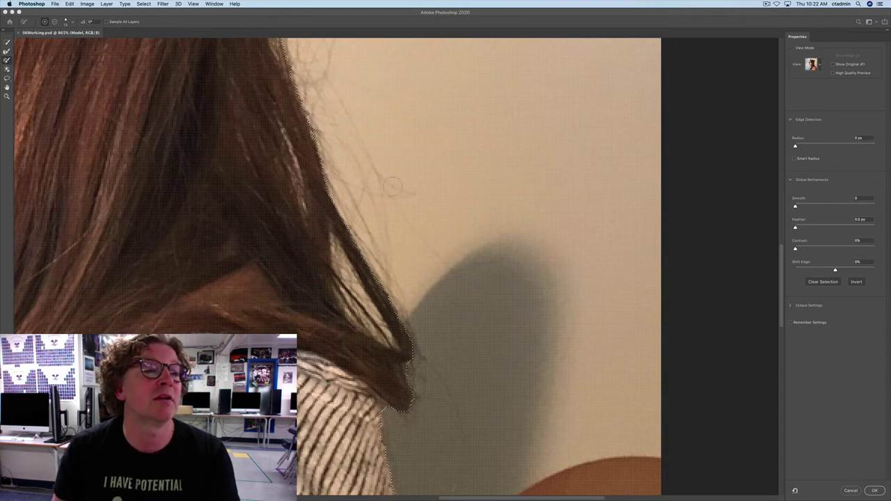
click(67, 21)
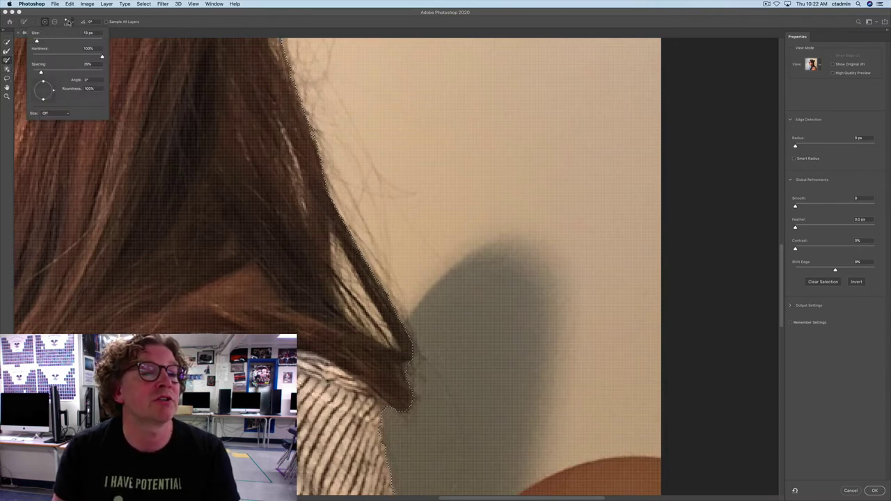
click(101, 57)
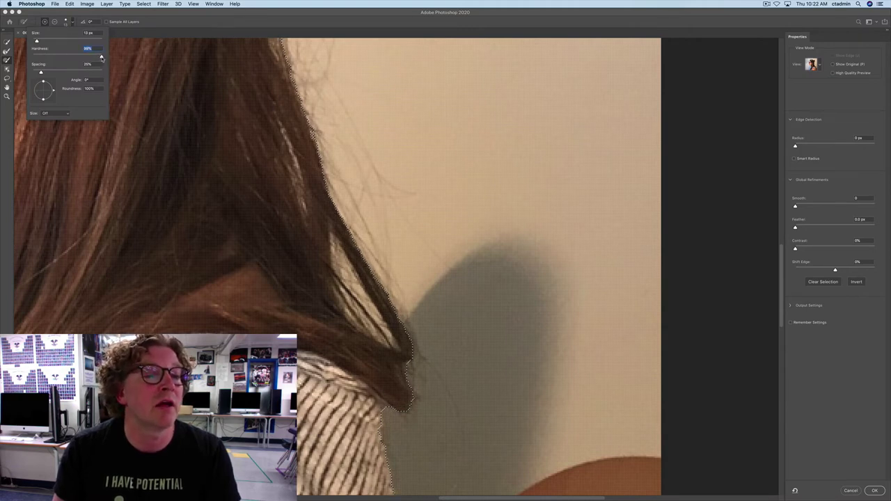
drag(102, 57, 104, 57)
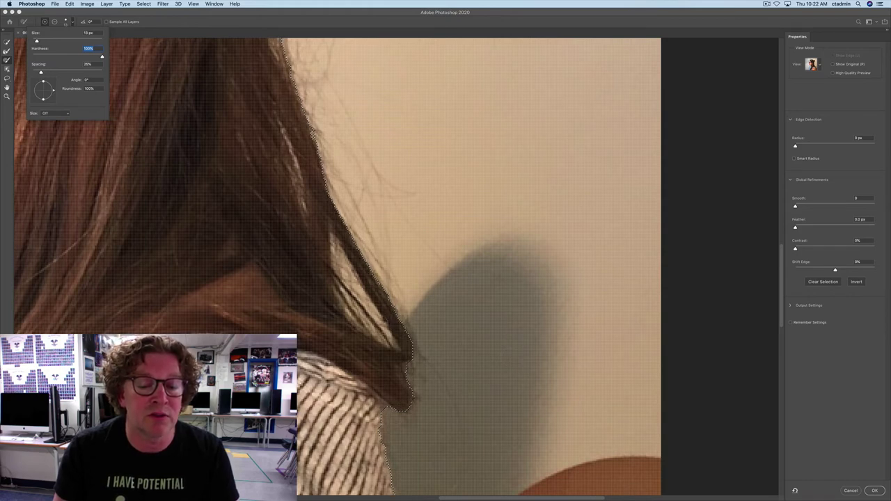
key(Return)
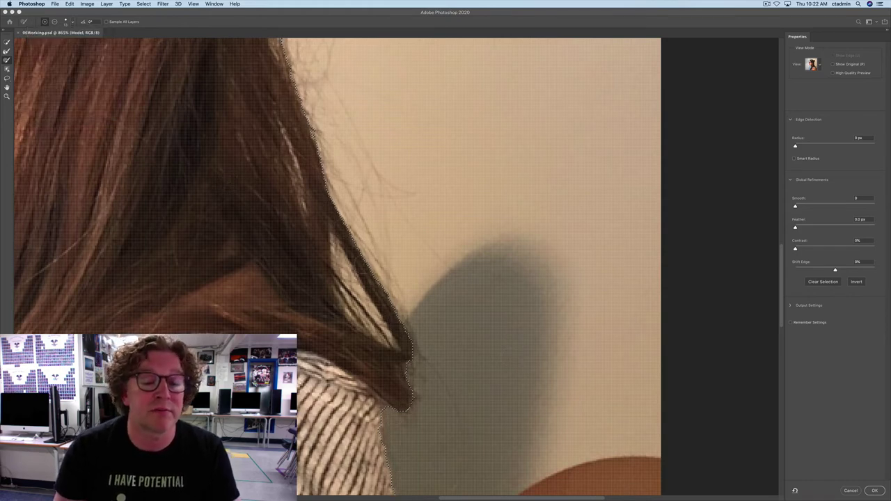
Step: Hold Alt to paint out the wall gap above the shoulder, then return to adding
key(alt)
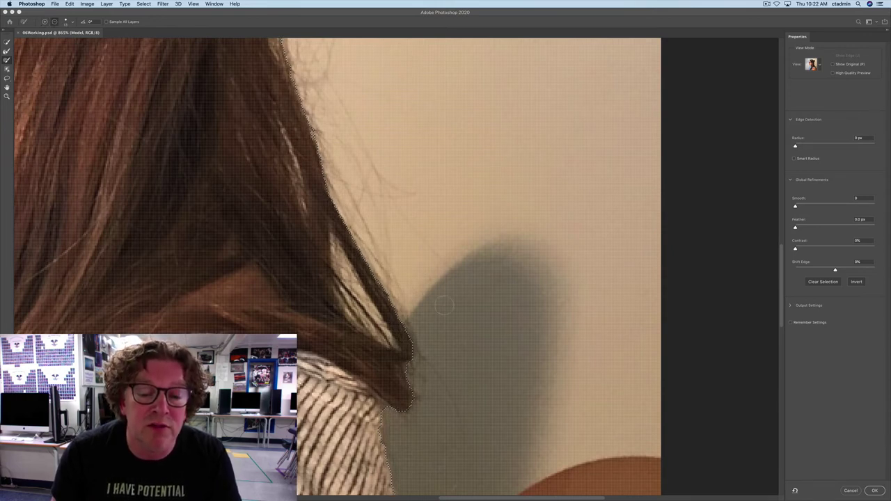
key(alt)
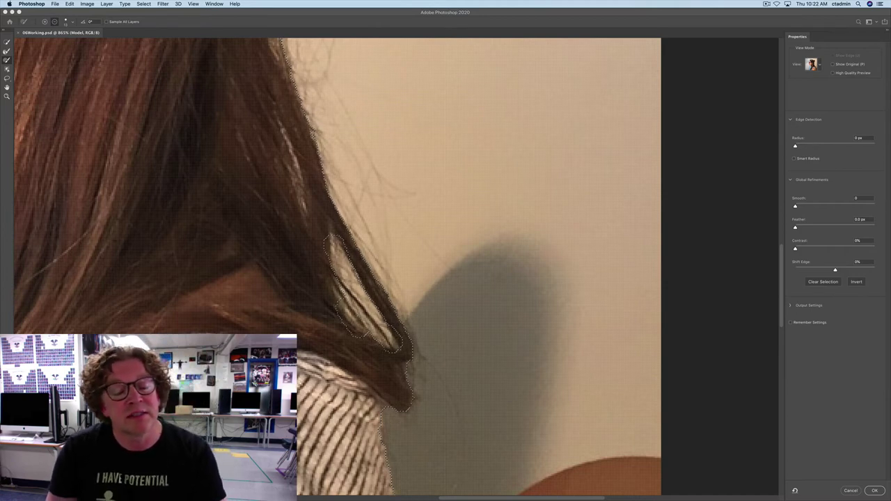
key(alt)
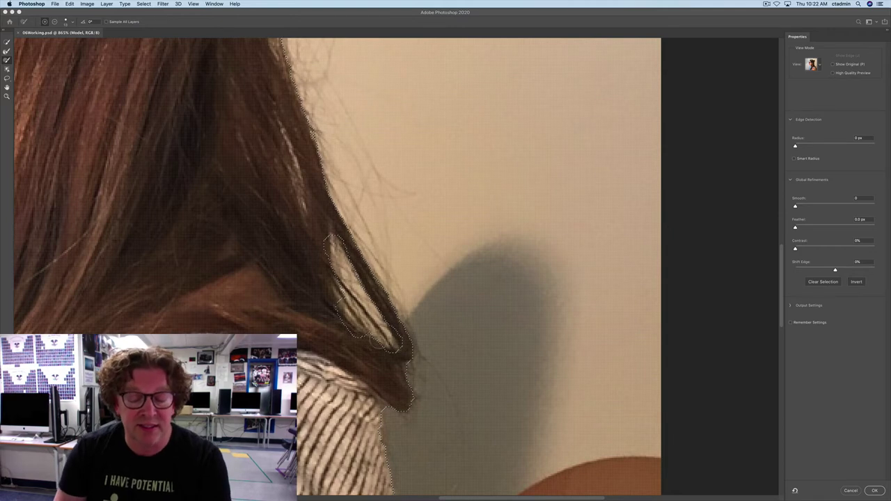
Step: Lasso-trim the selection around the hair tip above the shoulder, then fit the photo on screen
key(l)
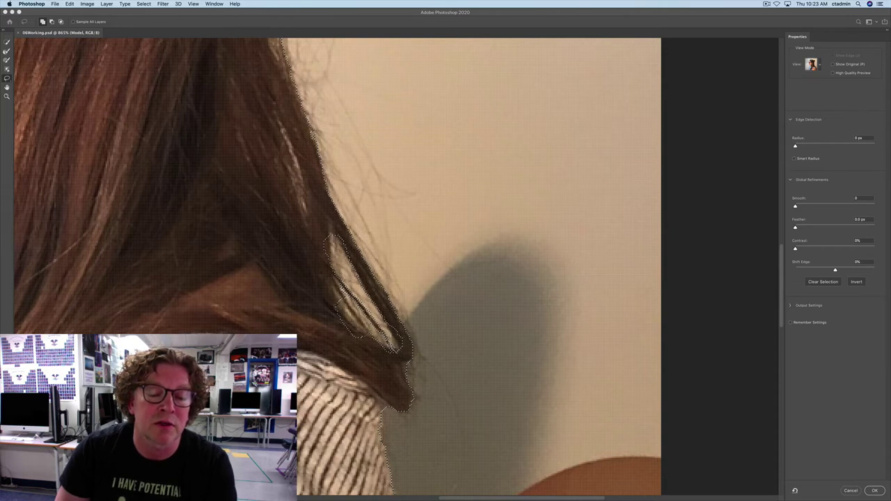
drag(394, 353, 404, 376)
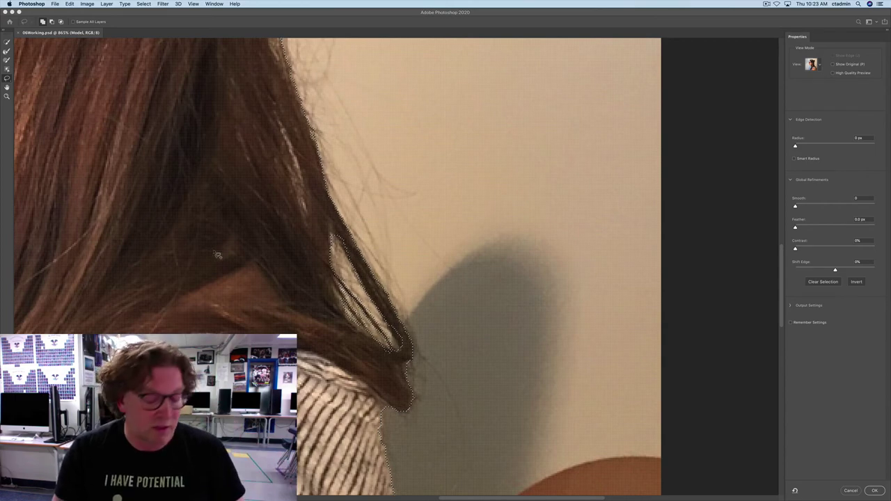
key(super+plus)
key(super+0)
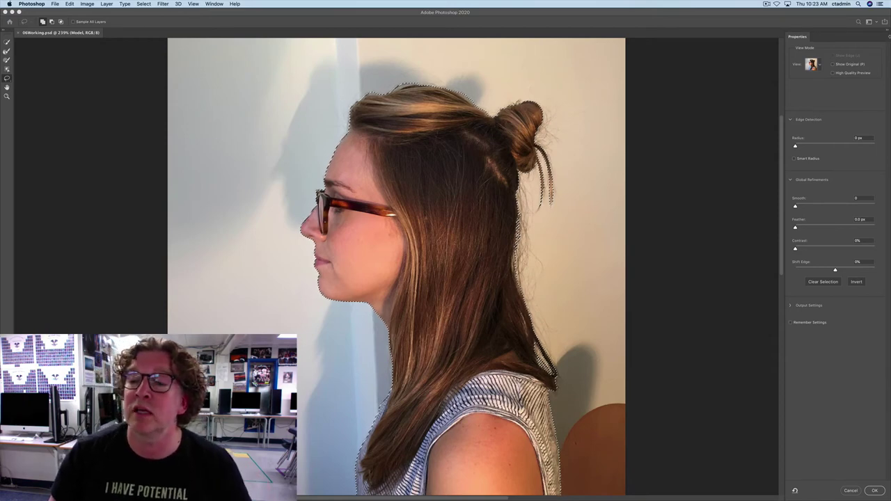
Step: Browse the Select and Mask View modes to preview the cut-out over the orange layer
click(816, 65)
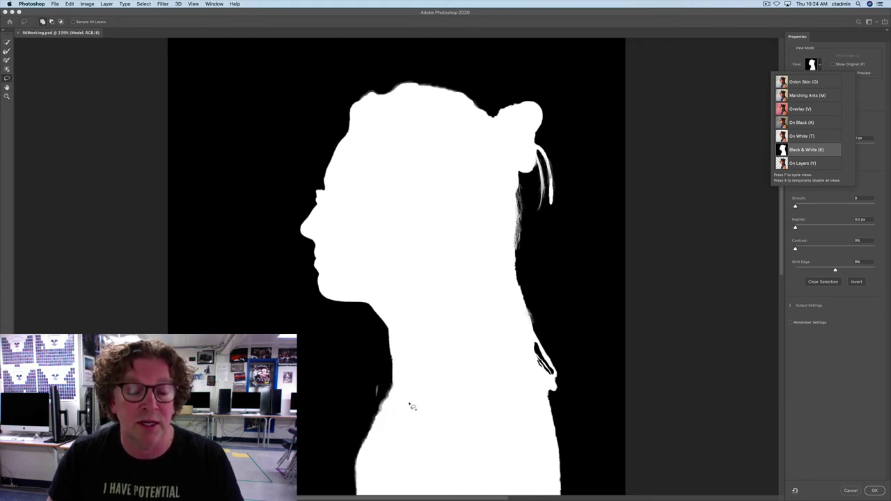
click(383, 389)
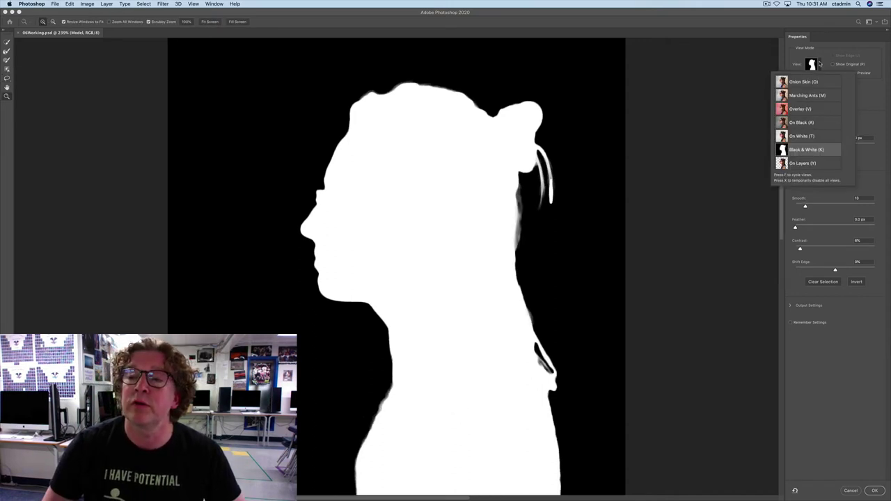
click(819, 64)
click(820, 65)
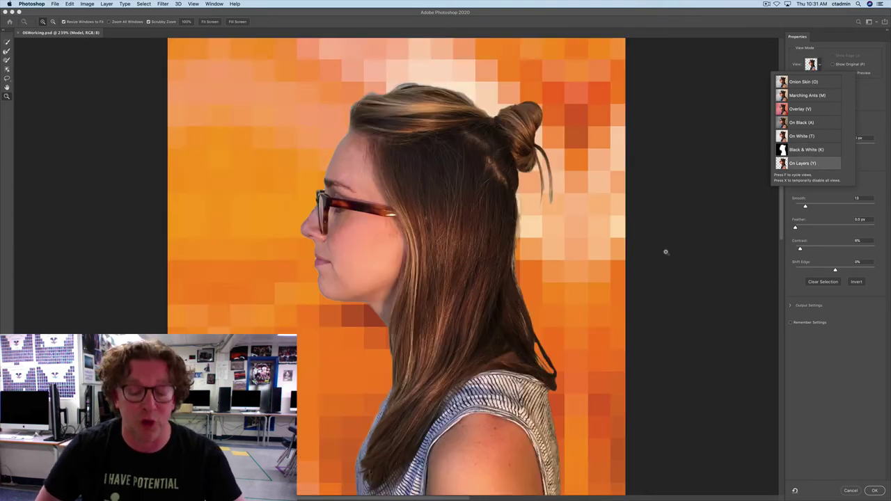
Step: Toggle between the original photo and the orange-background preview to compare the cut-out
click(665, 252)
key(l)
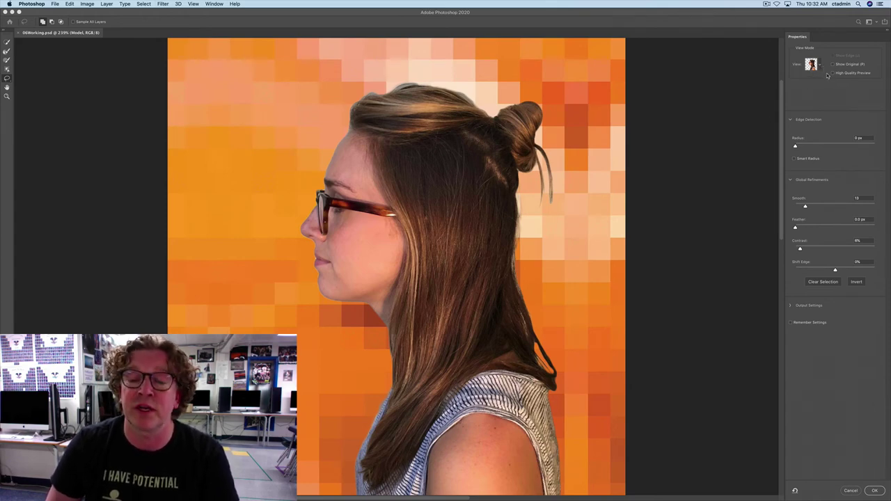
key(m)
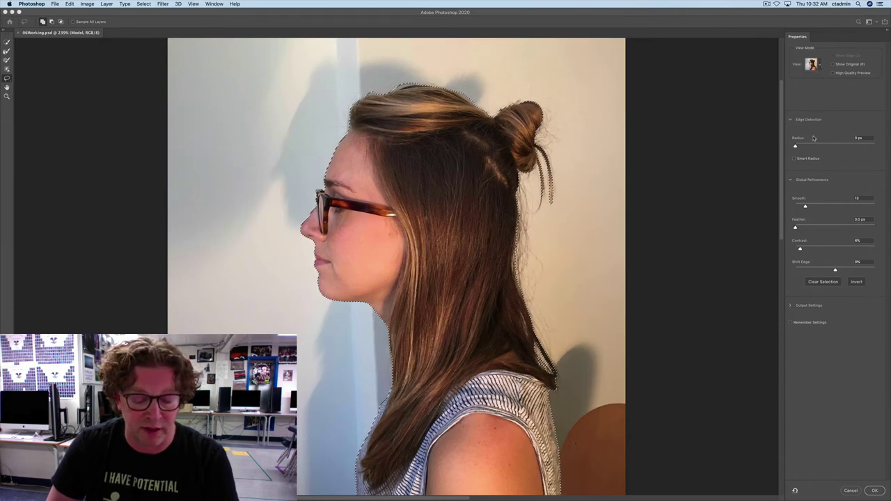
key(y)
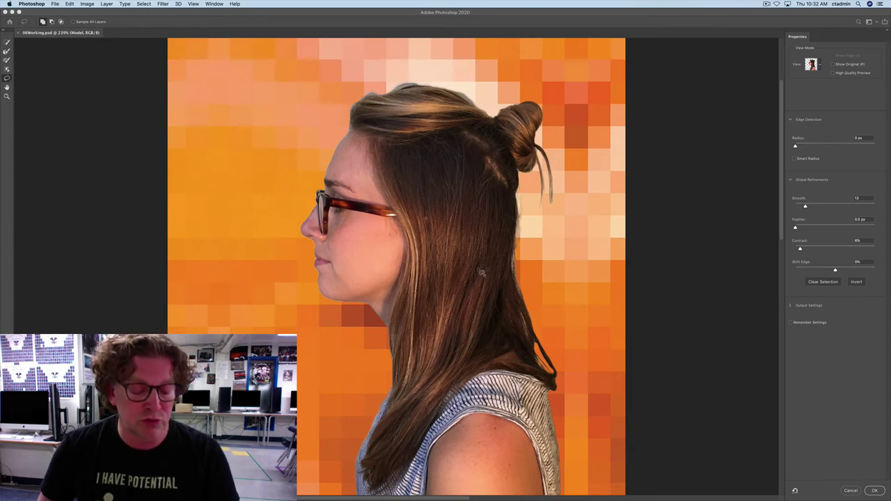
Step: Zoom into the face, hair and bun to inspect the edges against the orange background
key(z)
drag(426, 265, 454, 260)
drag(459, 173, 462, 298)
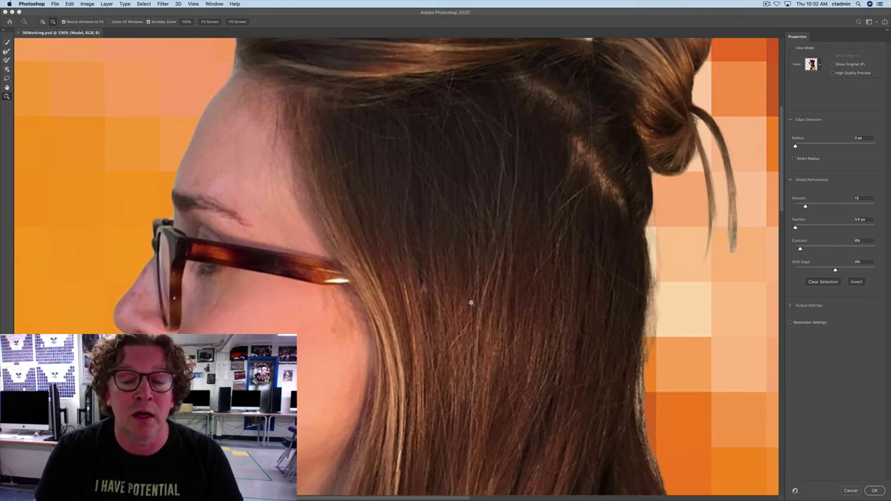
key(super+0)
drag(471, 303, 463, 299)
drag(432, 176, 451, 314)
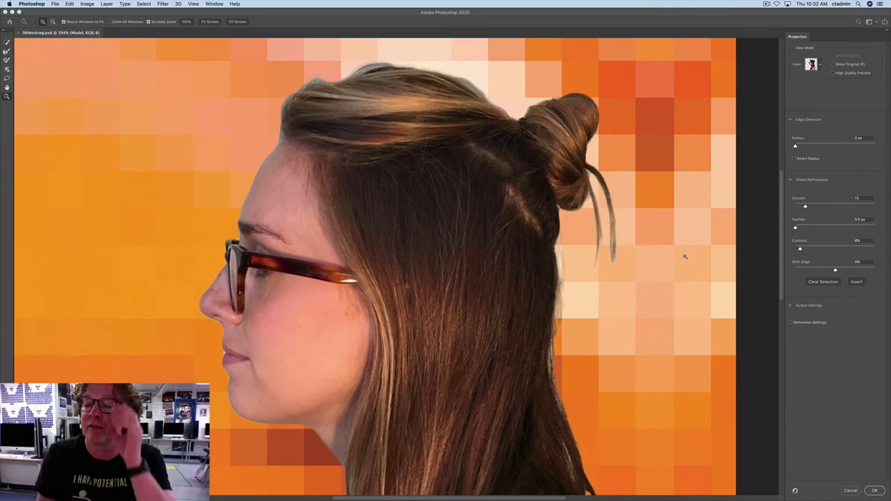
Step: Try maximum and near-zero Smooth on the hair outline, then settle Smooth at 5
drag(806, 208, 875, 207)
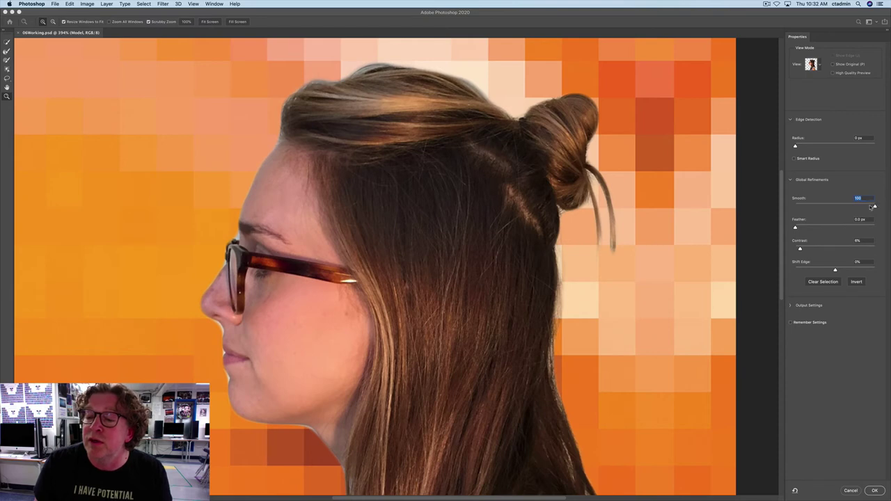
drag(874, 207, 790, 211)
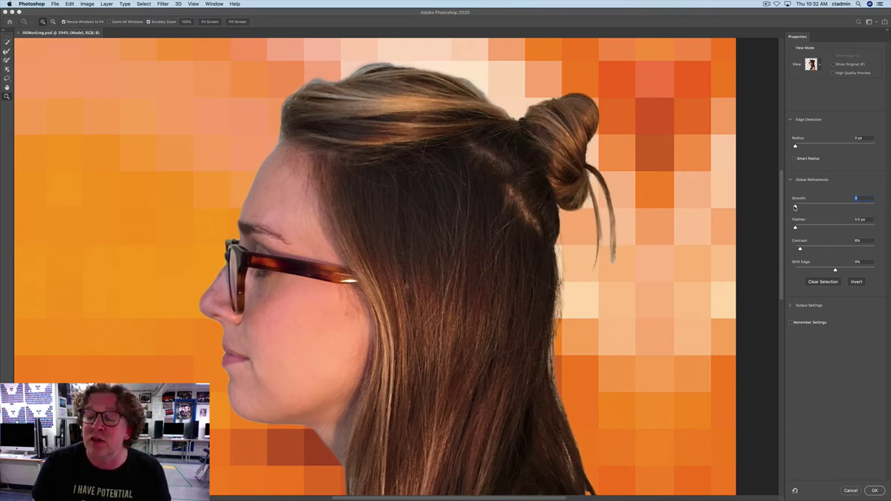
drag(795, 208, 800, 206)
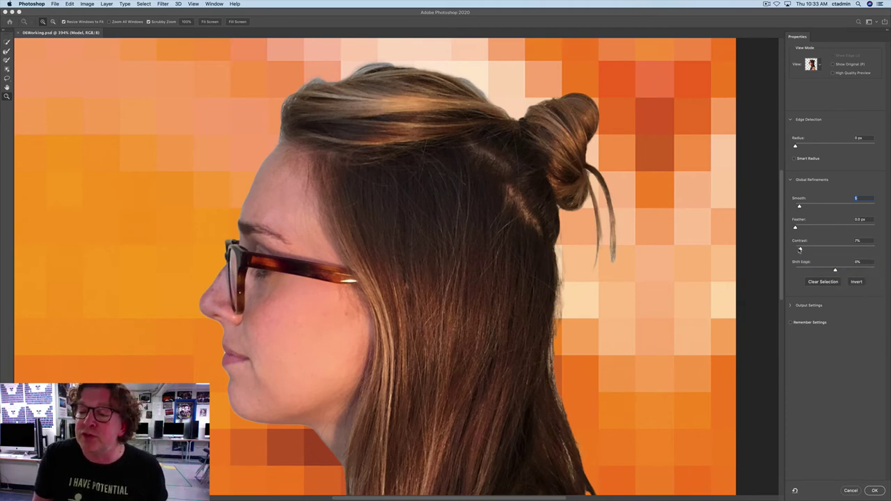
Step: Preview edge Contrast at 100% and 0%, then enter 20% Contrast
drag(794, 248, 889, 235)
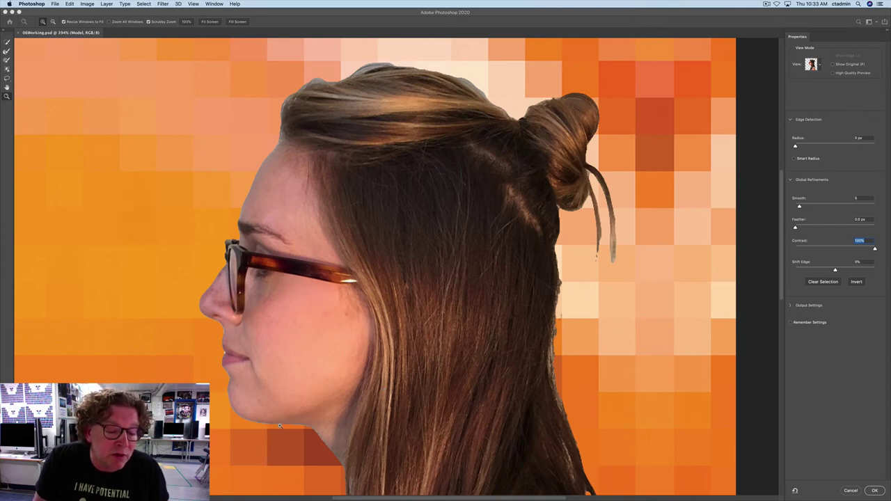
drag(875, 249, 747, 251)
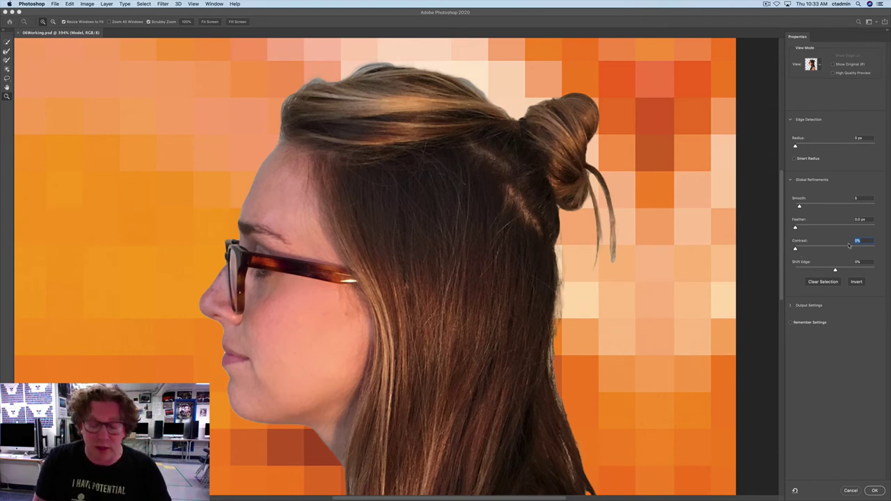
text(20)
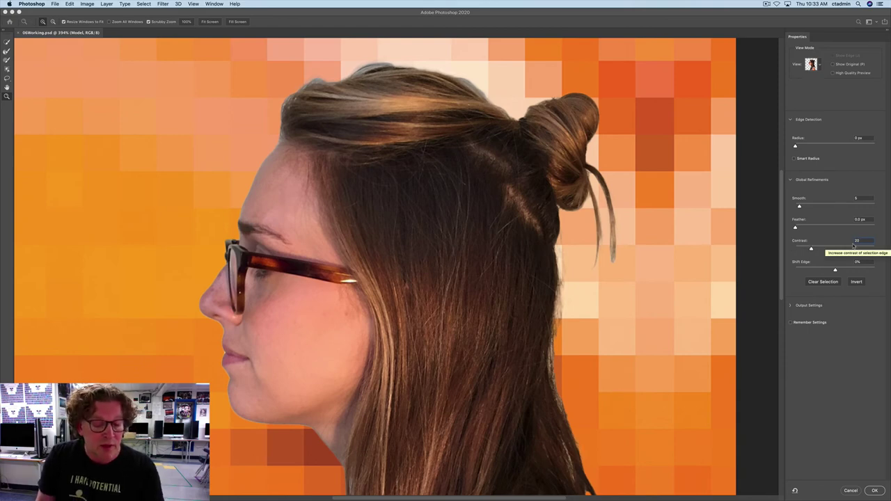
click(854, 259)
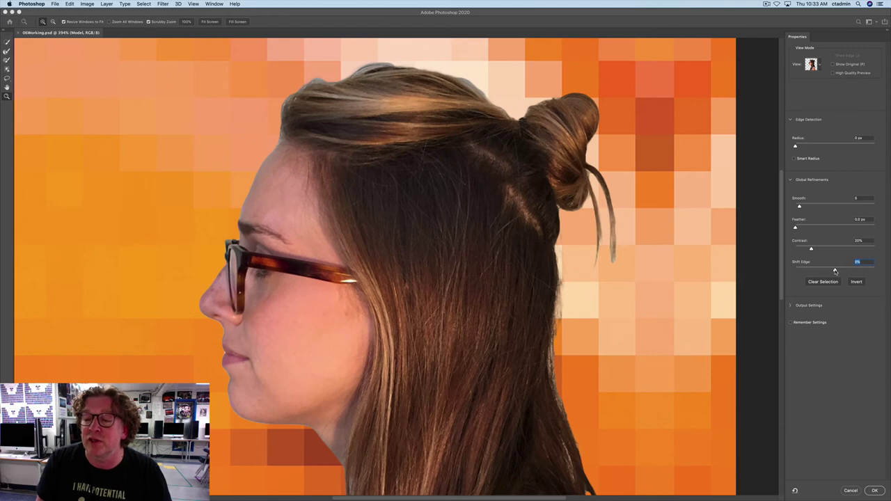
Step: Test Shift Edge at +100% and -100%, then reset it to 0%
drag(835, 270, 888, 269)
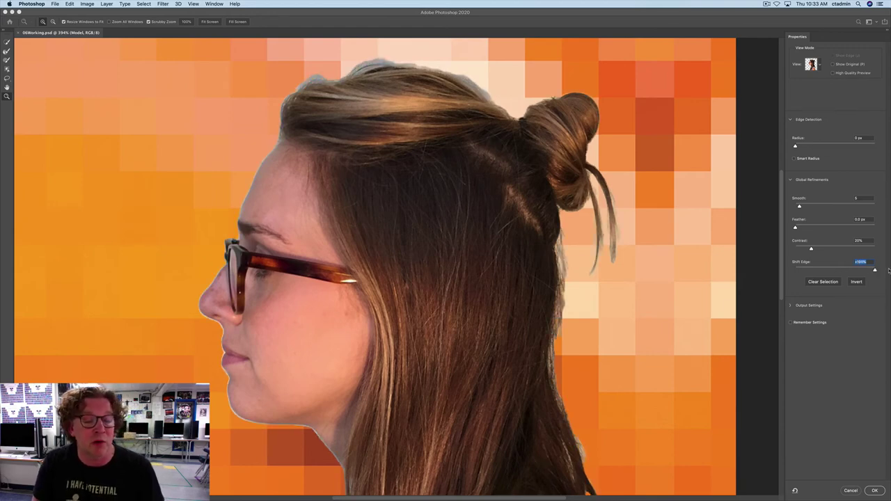
drag(875, 271, 756, 272)
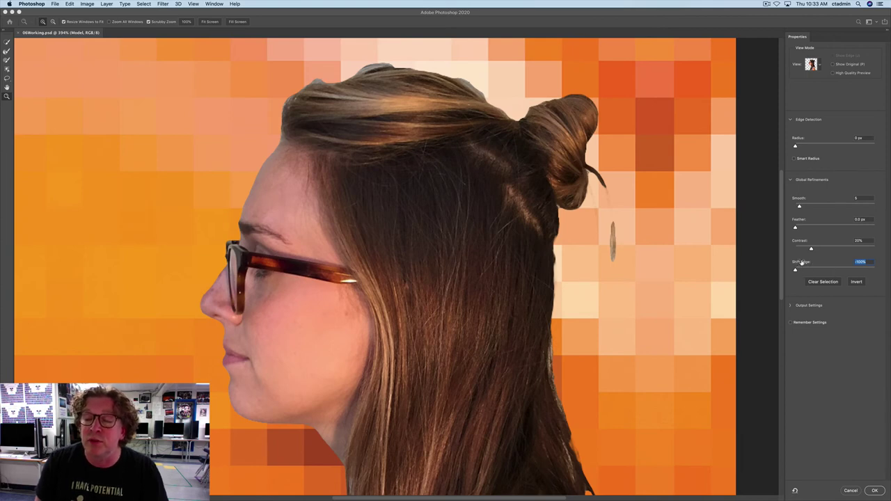
text(0)
key(Return)
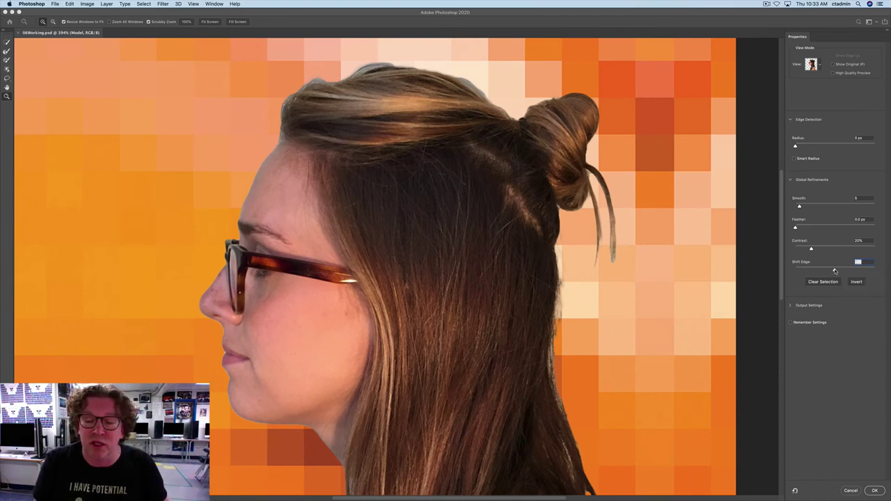
Step: Nudge Shift Edge inward while zooming in on the chin and the top of the head
drag(835, 270, 825, 271)
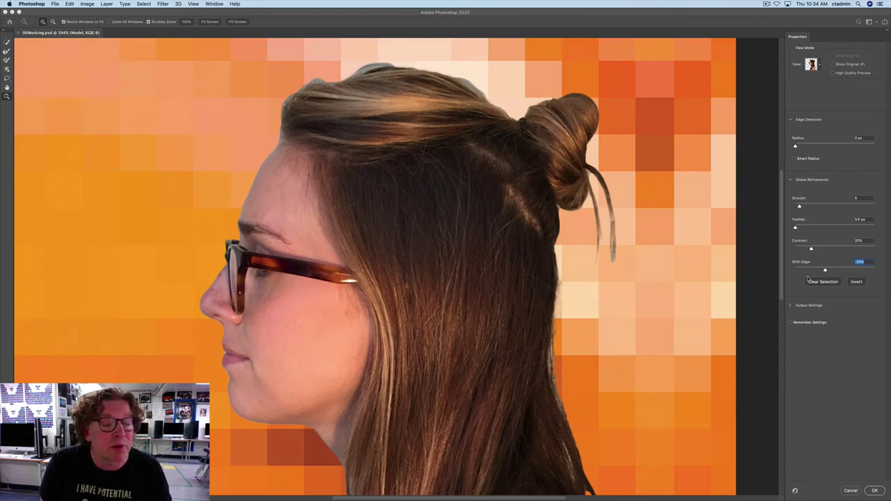
drag(257, 421, 277, 422)
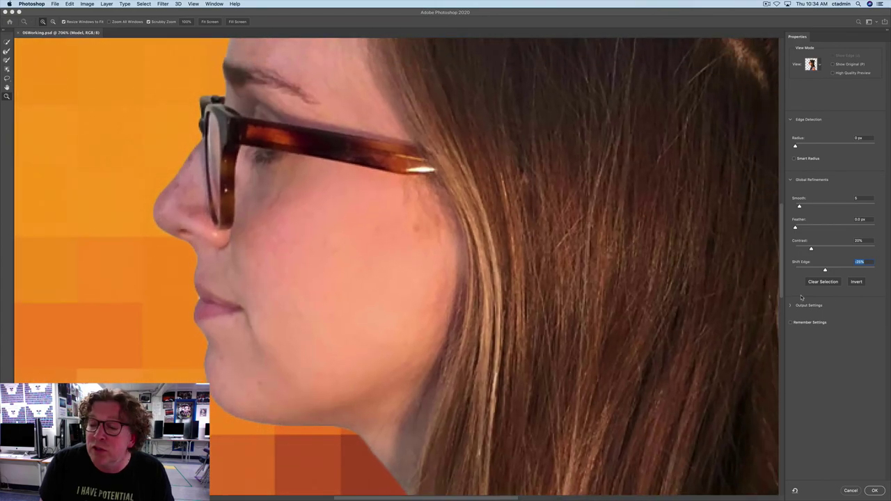
mouse_move(826, 270)
mouse_down()
mouse_move(810, 272)
mouse_move(827, 270)
mouse_up()
drag(549, 105, 459, 429)
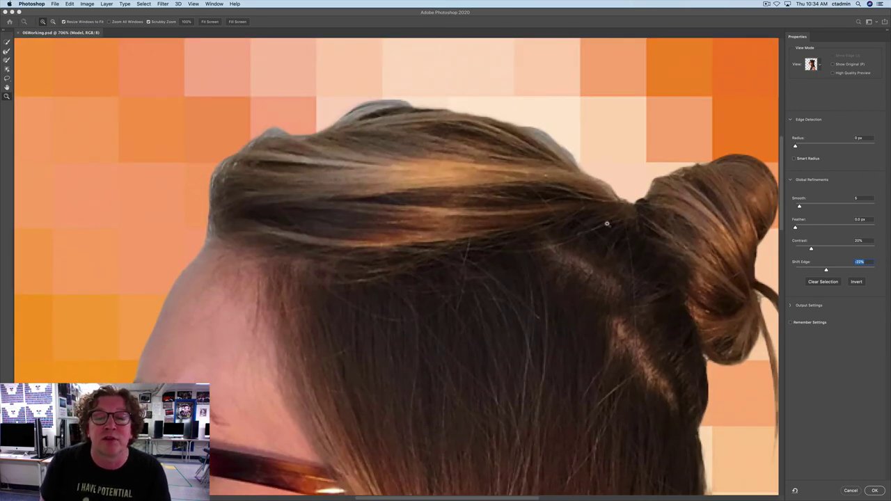
mouse_move(826, 271)
mouse_down()
mouse_move(794, 272)
mouse_move(842, 270)
mouse_up()
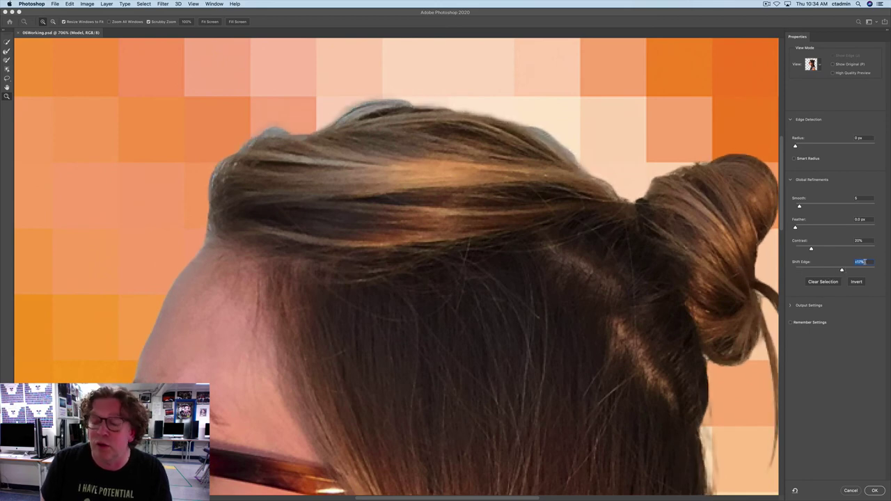
Step: Try +15% Shift Edge, then settle on -15%
text(15)
key(Tab)
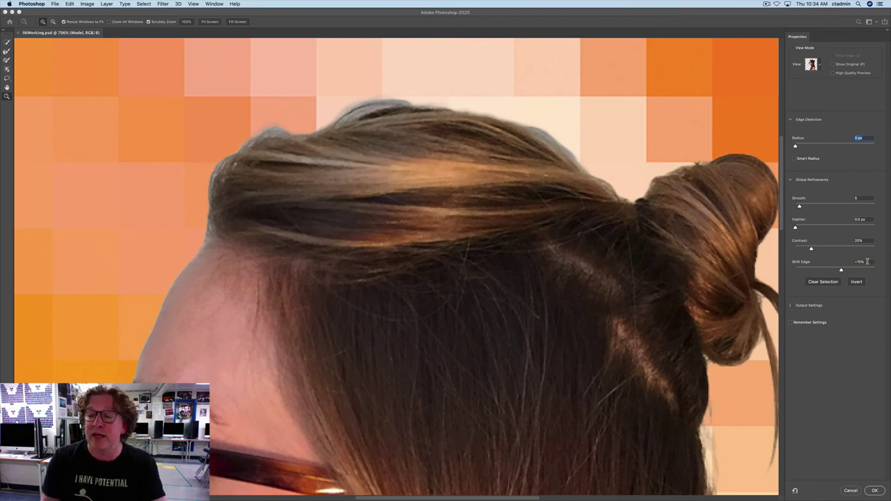
click(867, 262)
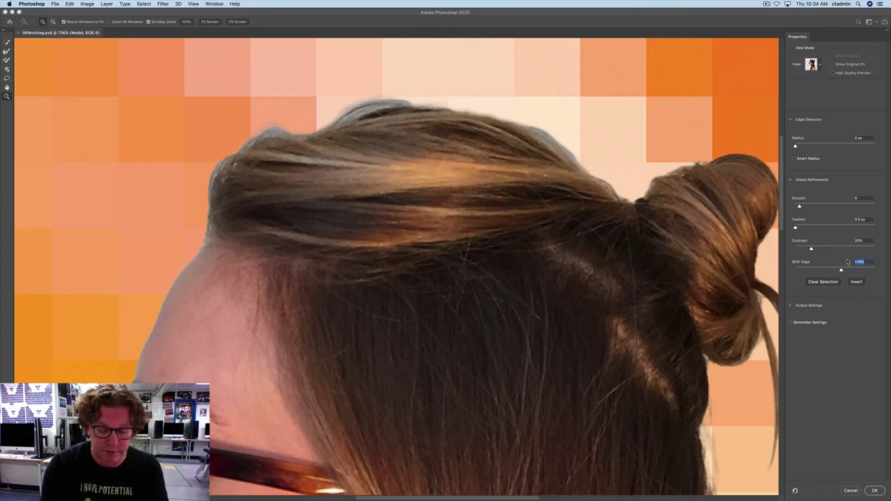
text(-15)
key(Tab)
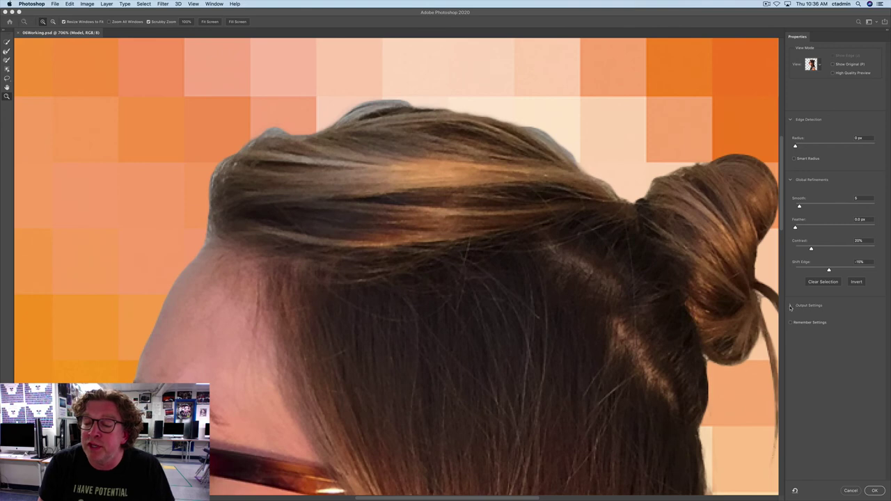
Step: Expand Output Settings and reframe the face and glasses on the canvas
click(791, 306)
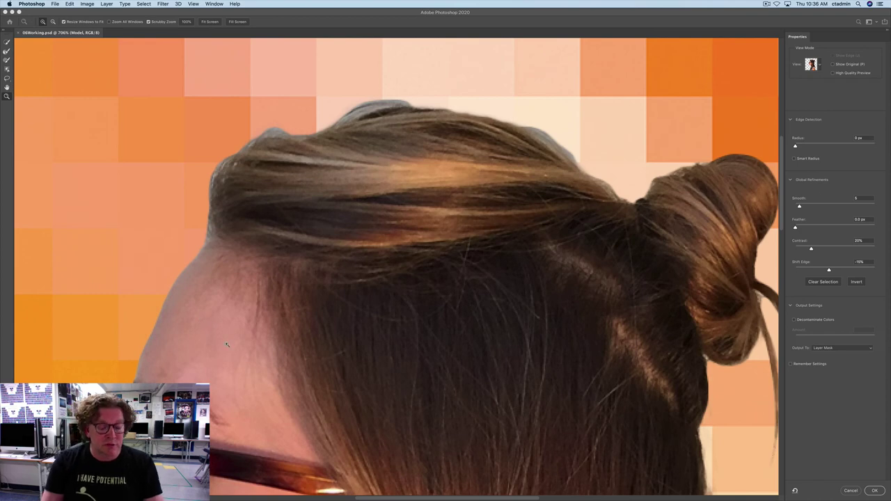
drag(249, 313, 245, 94)
key(super+minus)
key(super+minus)
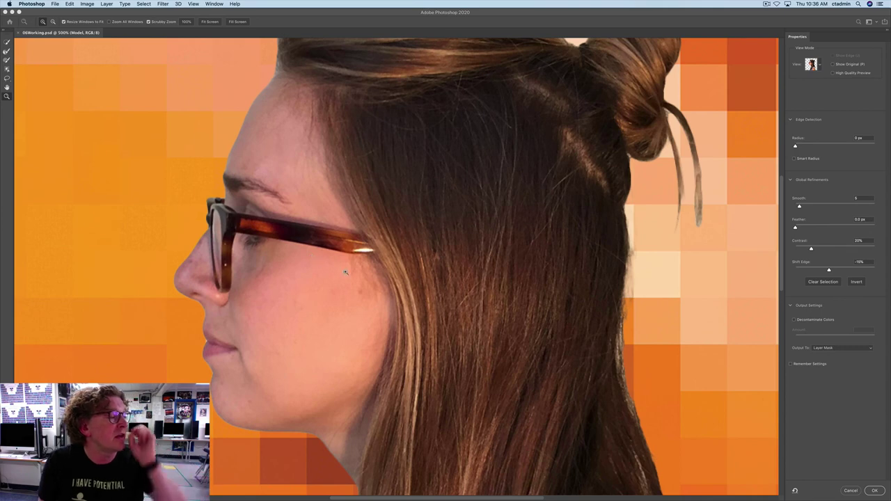
Step: Enable Decontaminate Colors at 25%, outputting to New Layer with Layer Mask
click(794, 319)
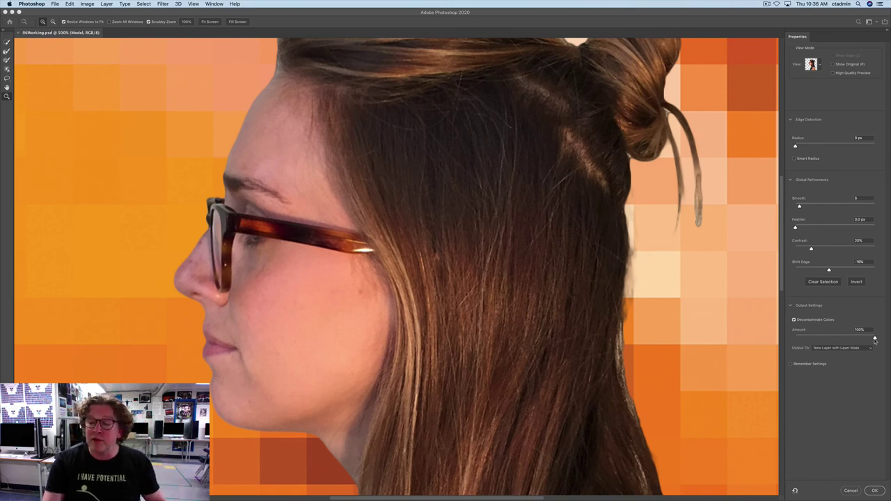
drag(875, 338, 856, 339)
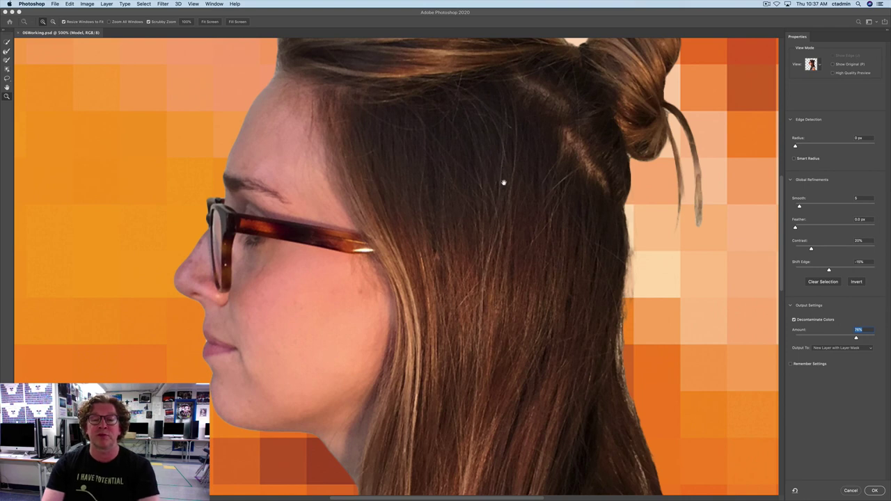
scroll(505, 204, up, 5)
drag(489, 305, 480, 171)
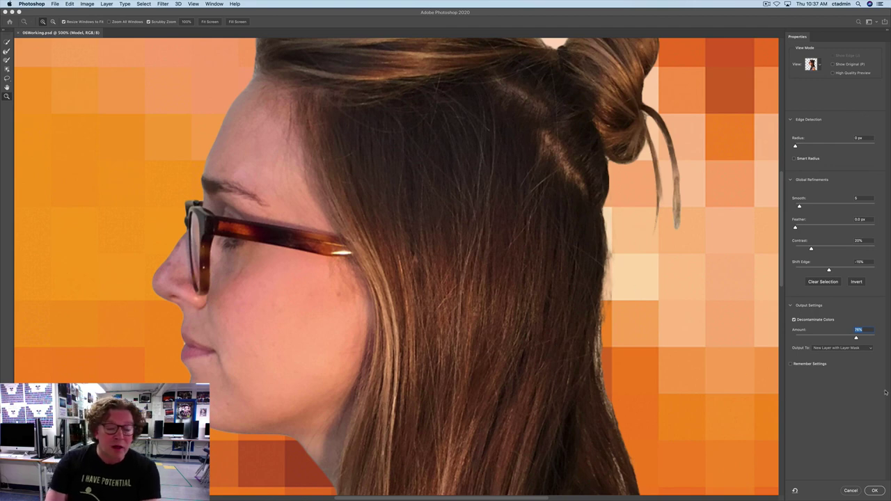
click(828, 338)
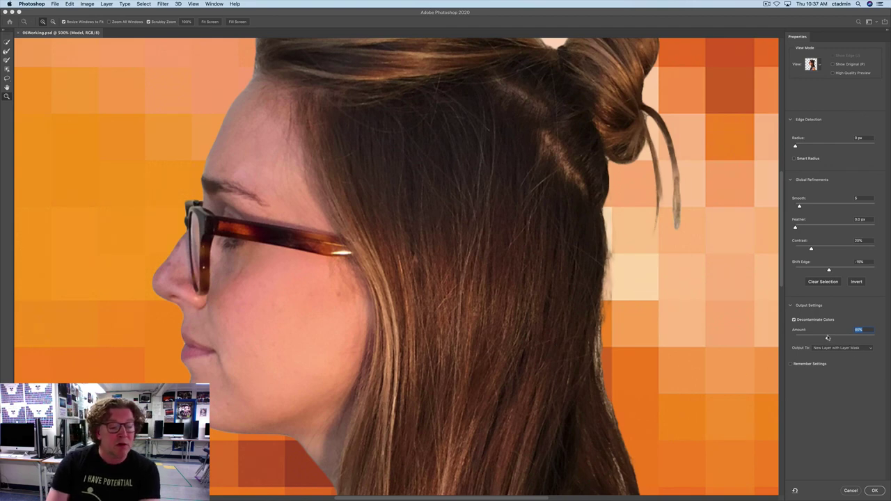
drag(828, 339, 815, 338)
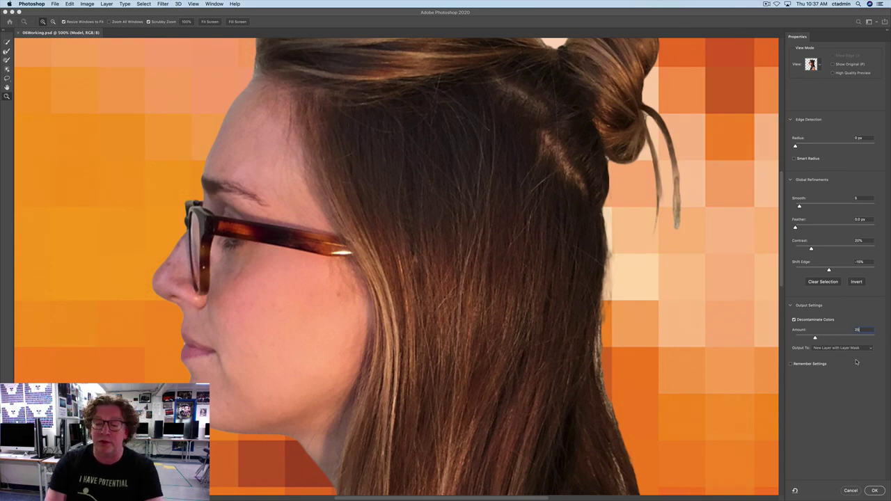
key(Tab)
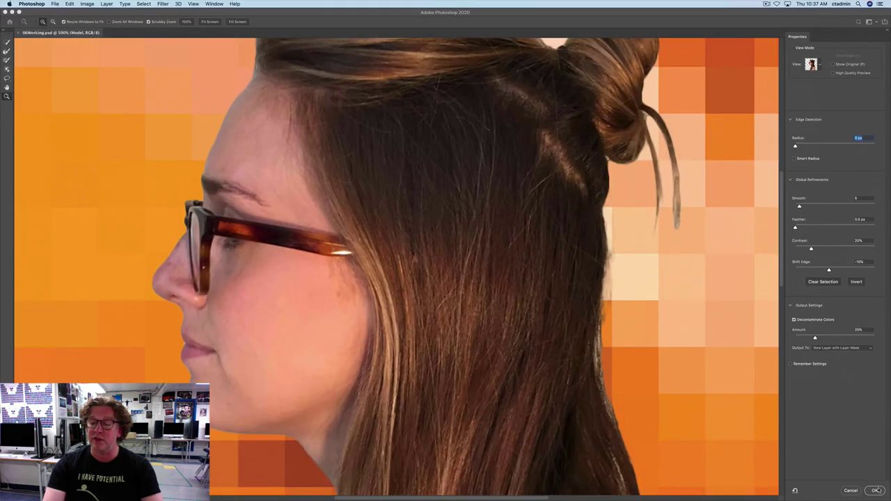
Step: Apply Select and Mask to create the masked Model copy layer, and fit the image on screen
click(877, 490)
key(super+0)
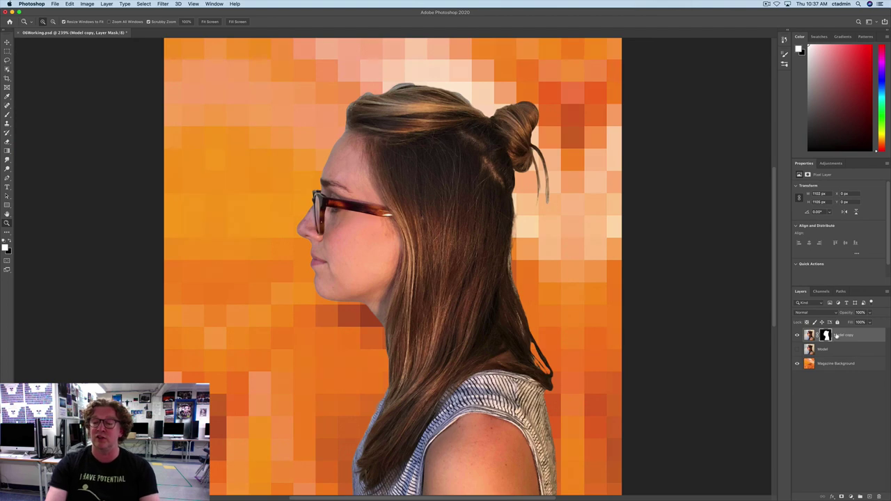